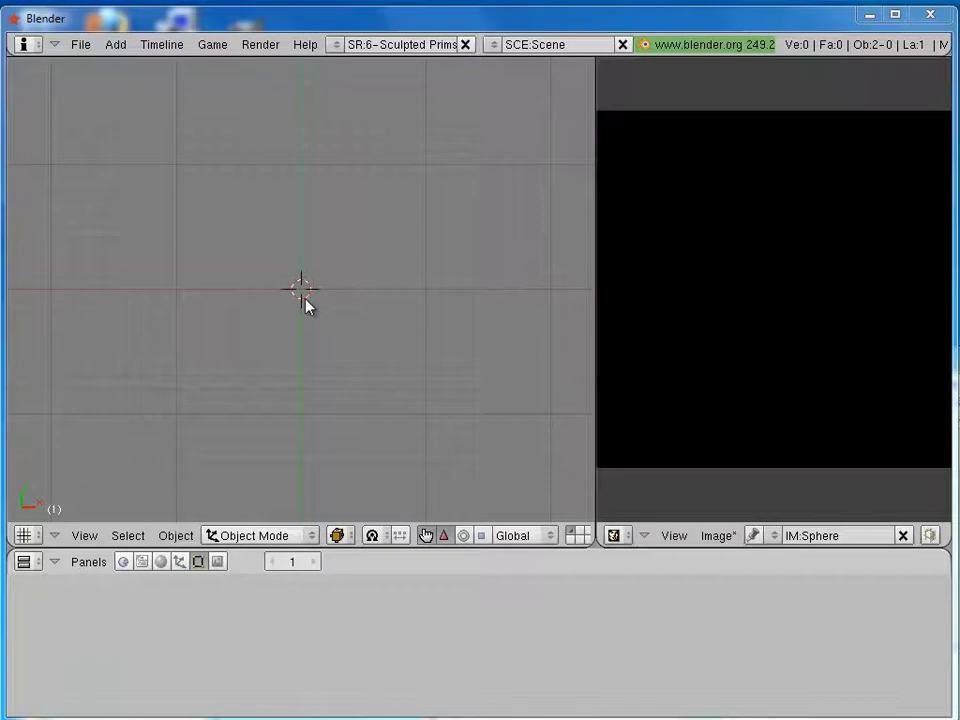
# Step: Add a Primstar sculpt mesh from Add > Mesh, keeping the Cube\Standard shape
pyautogui.press('space')
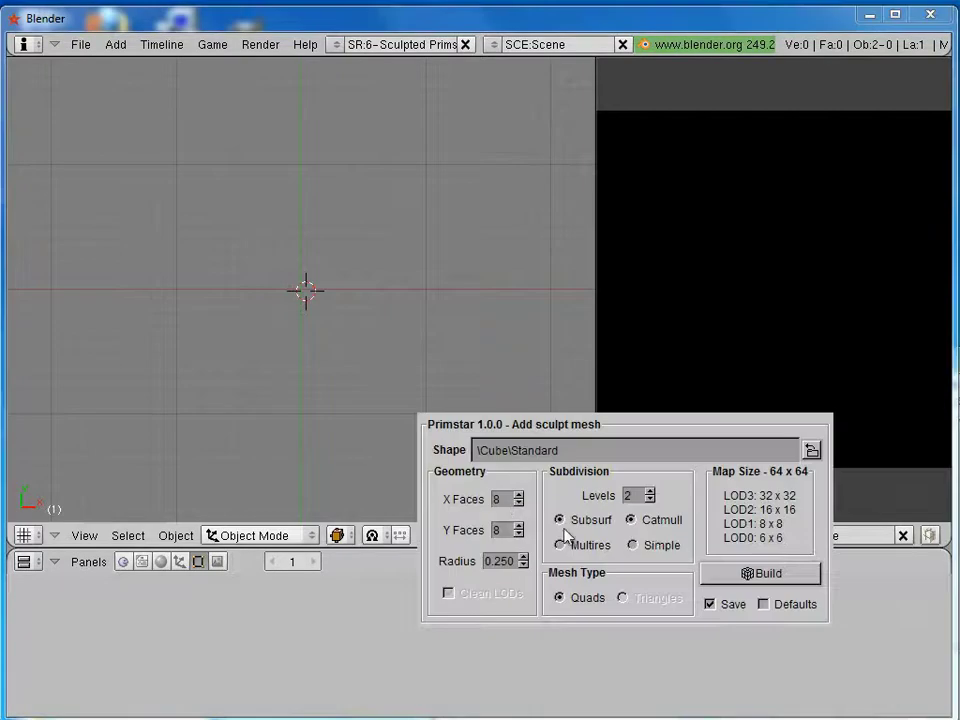
pyautogui.click(600, 452)
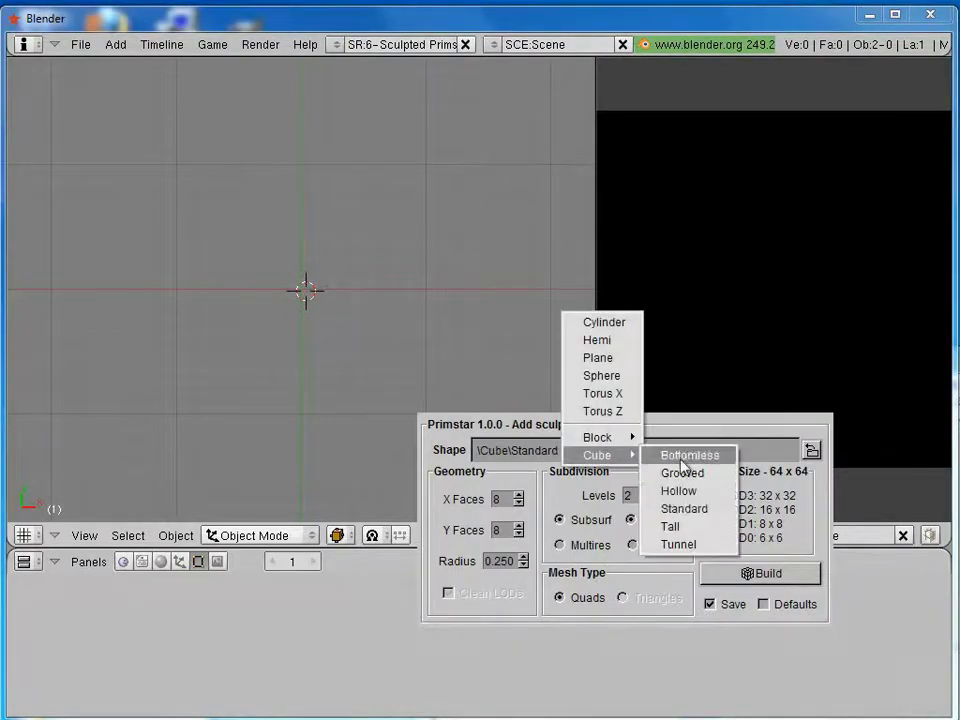
pyautogui.click(684, 508)
# Step: Build the standard cube sculpt mesh and enter Edit Mode from a slightly raised front view
pyautogui.click(748, 576)
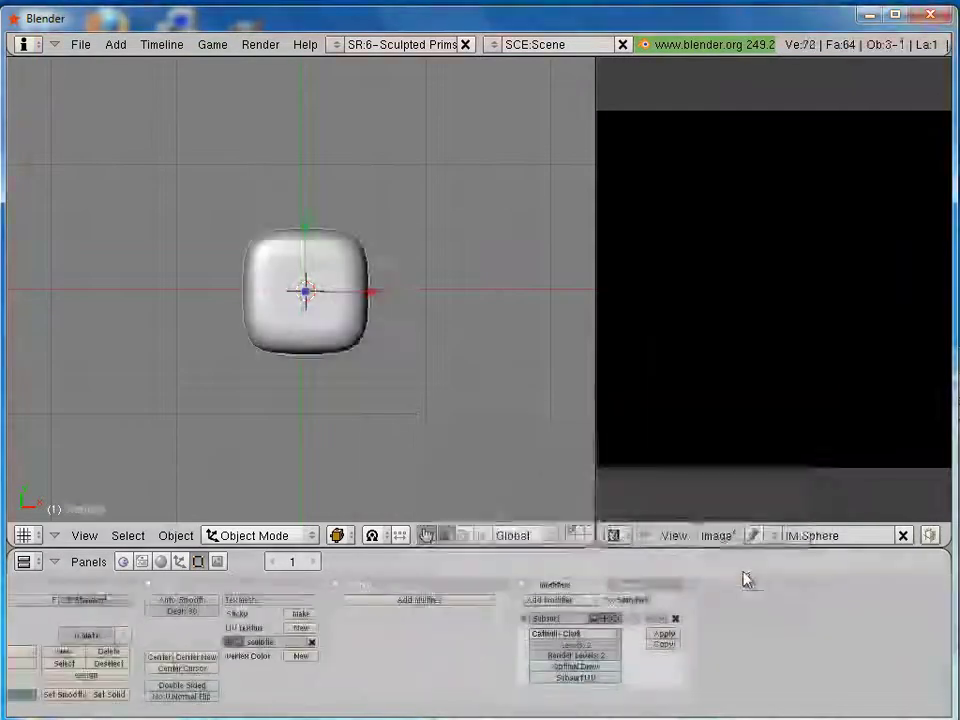
pyautogui.press('KP_1')
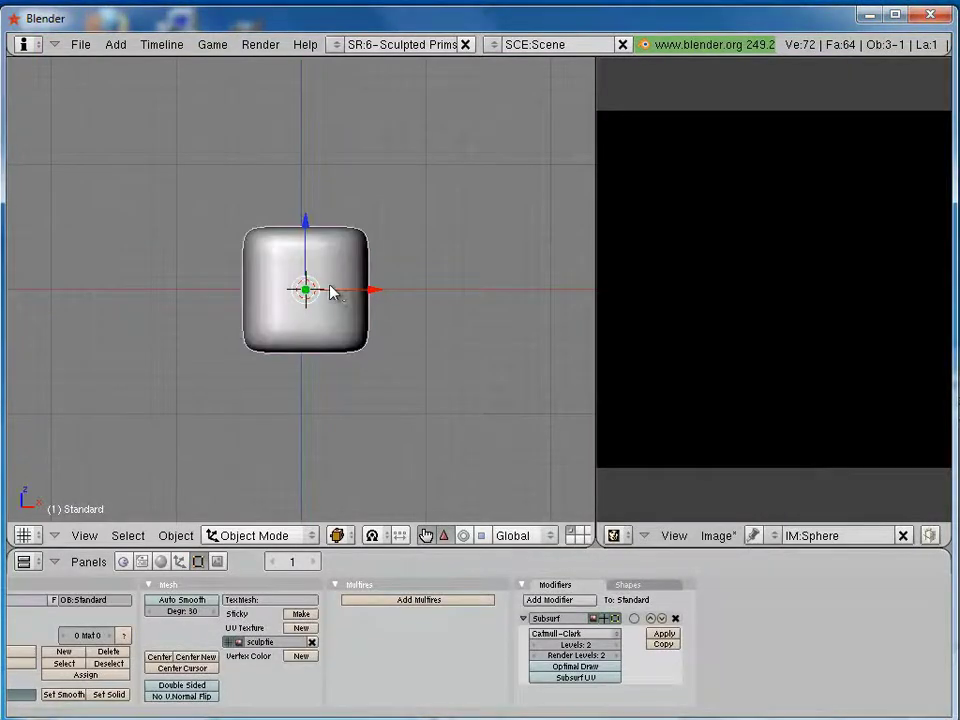
pyautogui.moveTo(318, 285); pyautogui.dragTo(333, 348, button='middle')
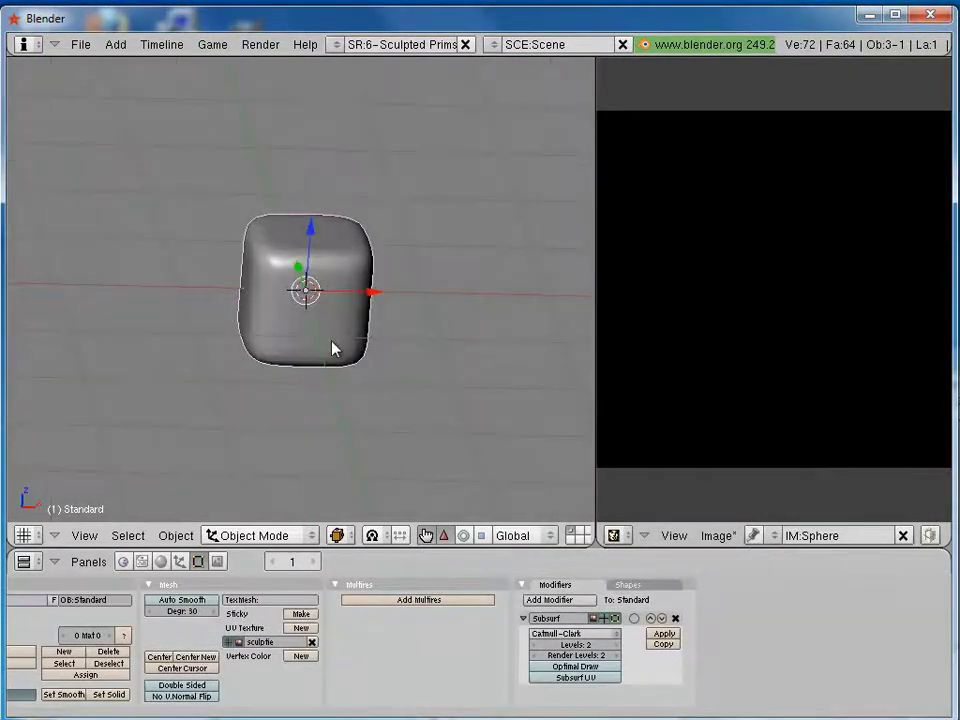
pyautogui.press('Tab')
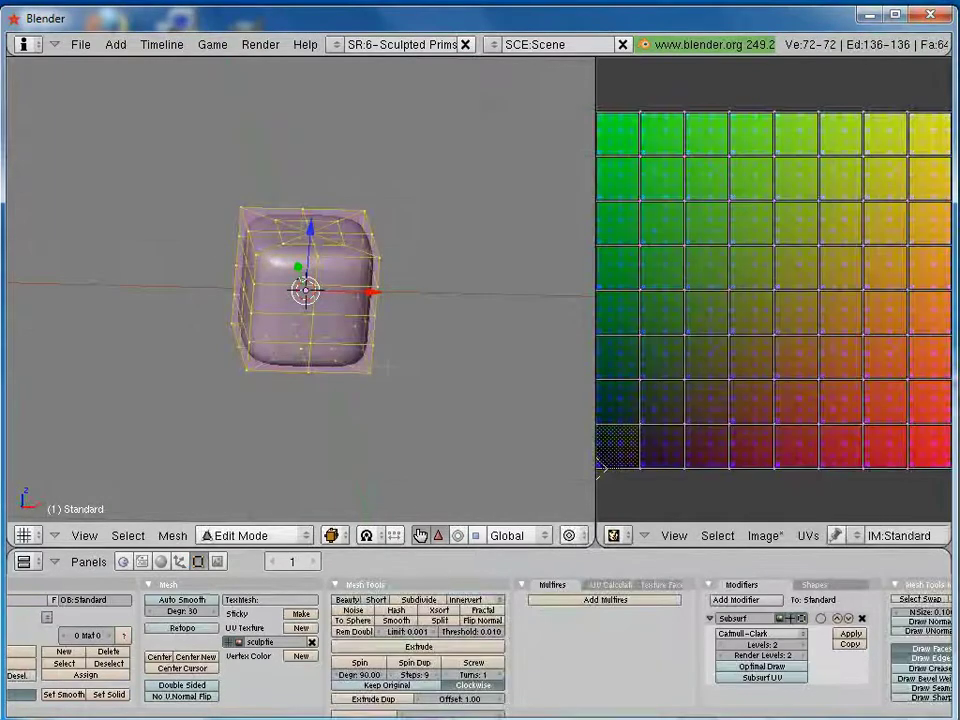
# Step: Zoom in on the cube and switch Proportional Editing on
pyautogui.scroll(2, 305, 290)
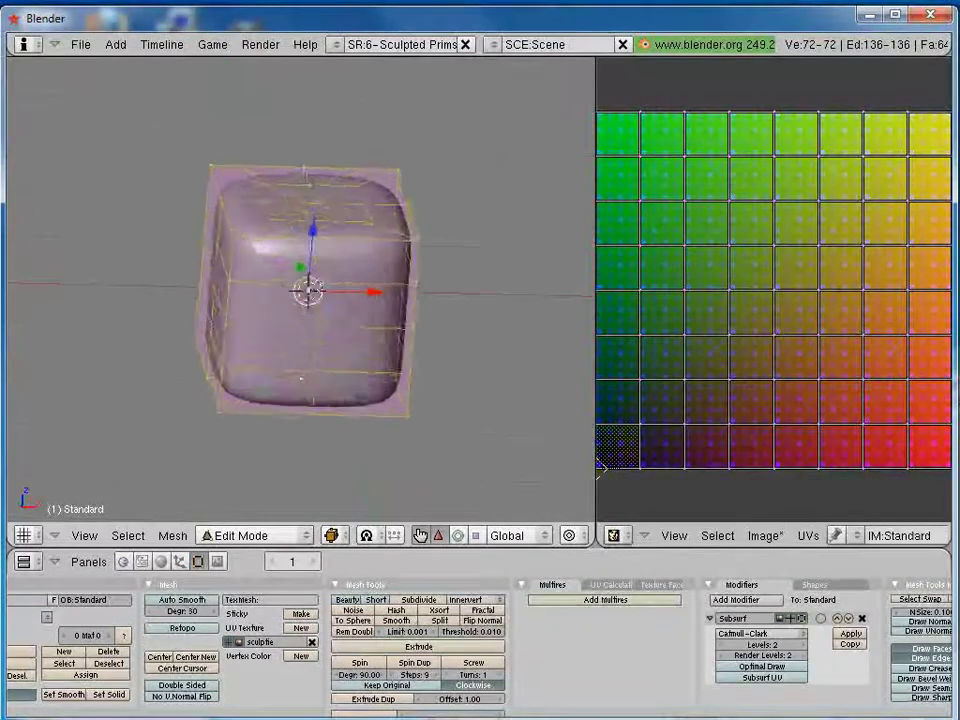
pyautogui.scroll(2, 305, 290)
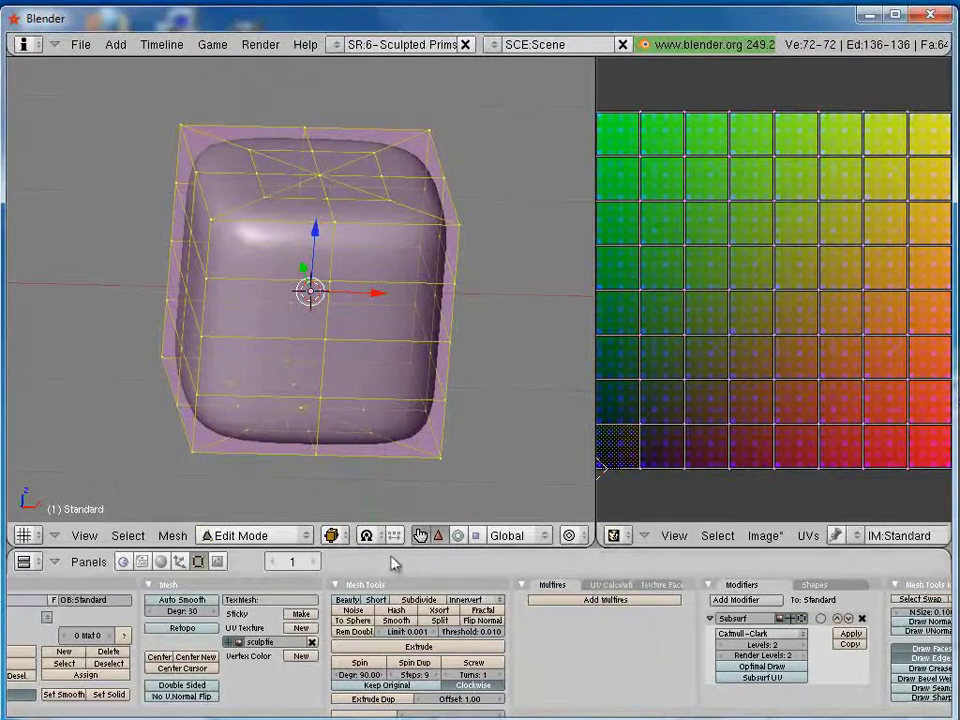
pyautogui.click(570, 536)
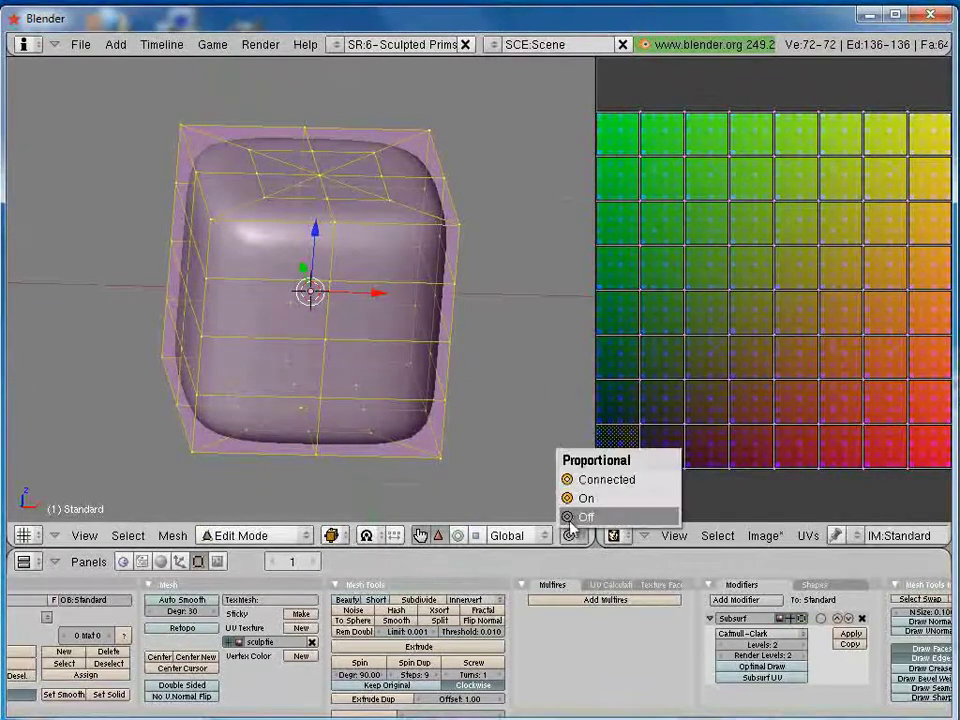
pyautogui.click(583, 498)
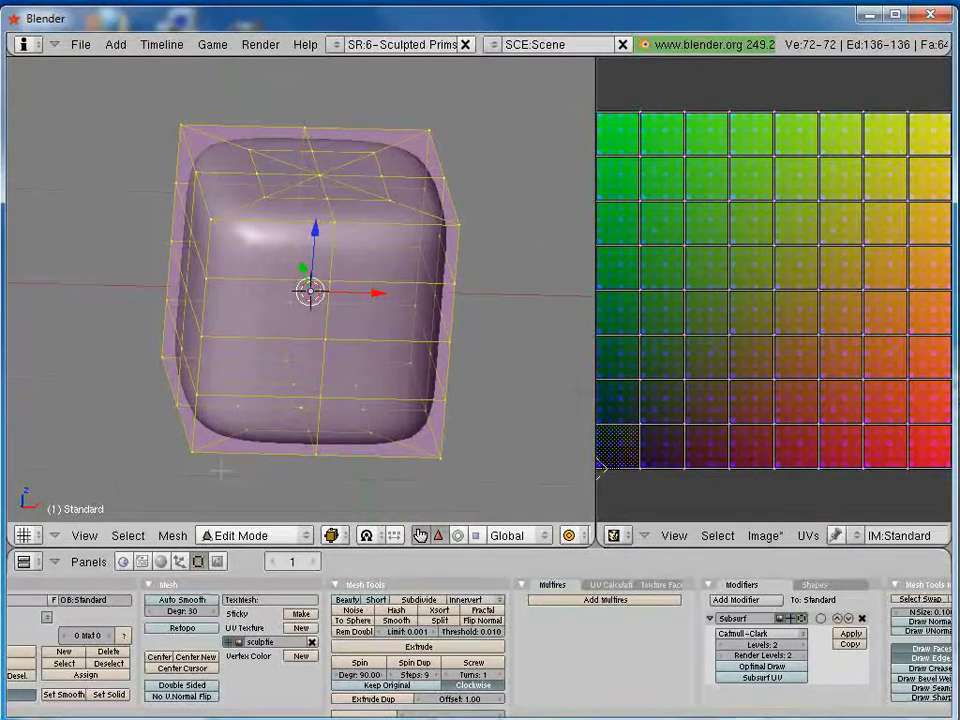
# Step: Pull the top-centre vertex up along Z into a dome, then turn proportional editing off
pyautogui.press('a')
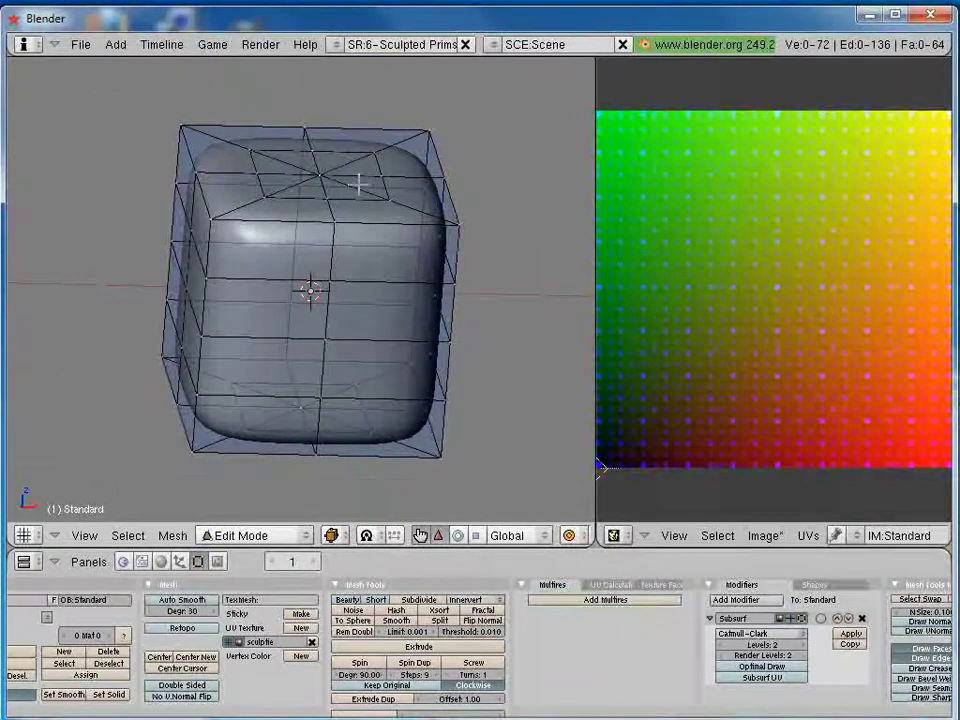
pyautogui.rightClick(320, 177)
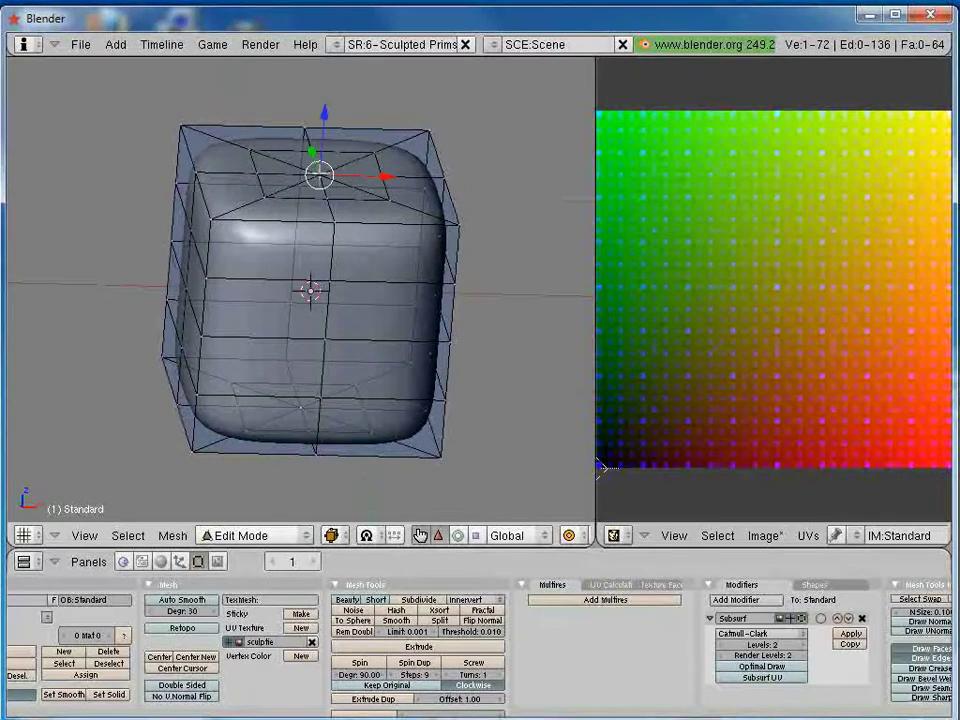
pyautogui.moveTo(324, 114); pyautogui.dragTo(332, 18)
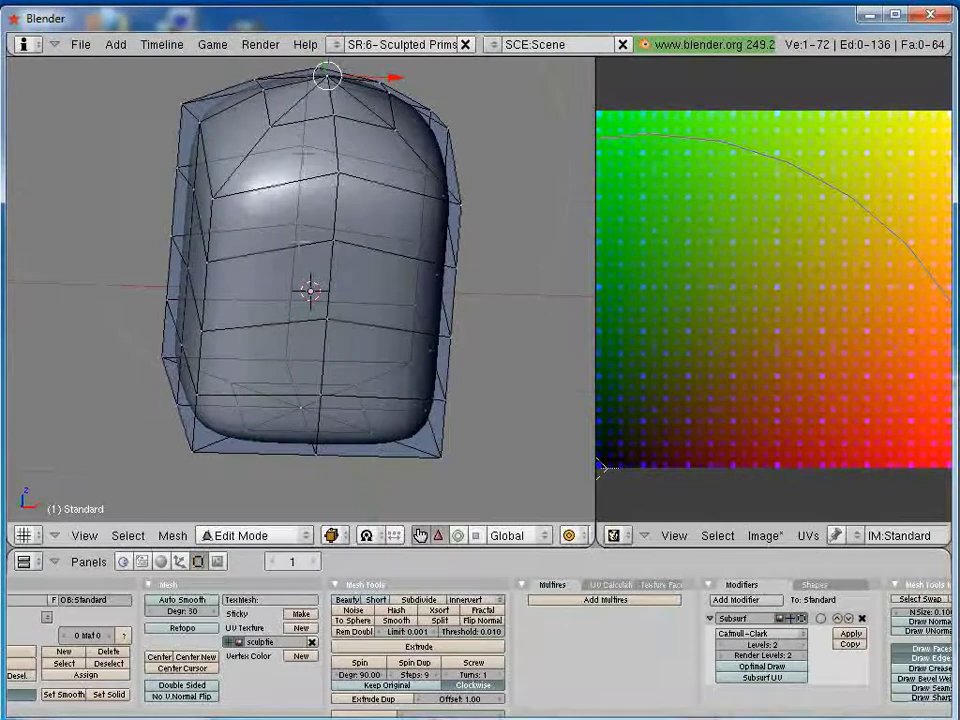
pyautogui.click(570, 535)
pyautogui.click(578, 514)
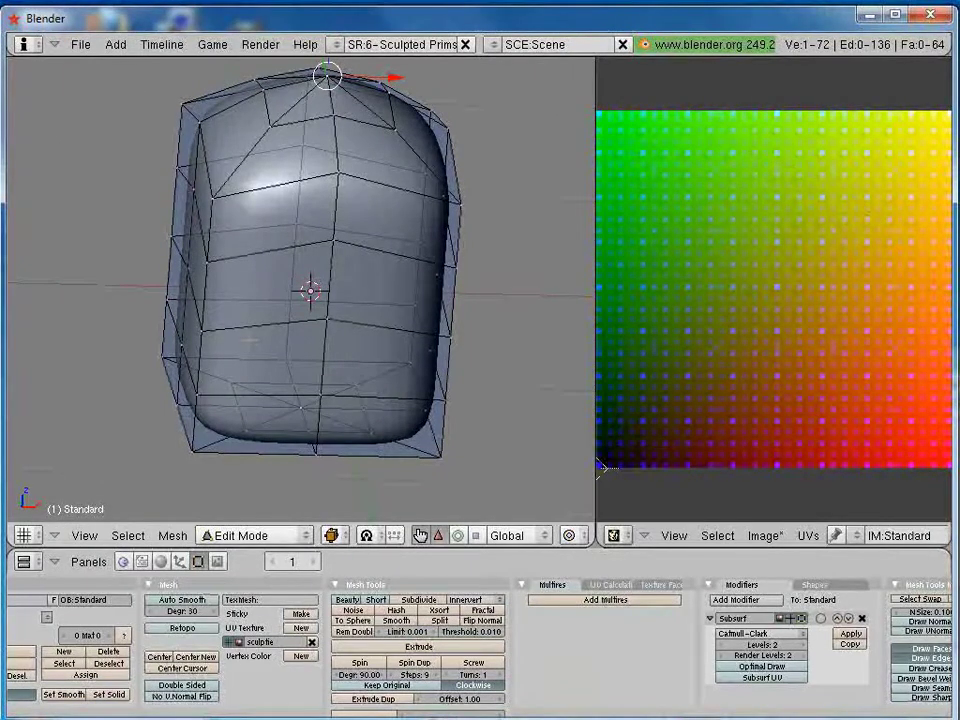
# Step: From the front view, box-select the bottom band of faces
pyautogui.press('KP_1')
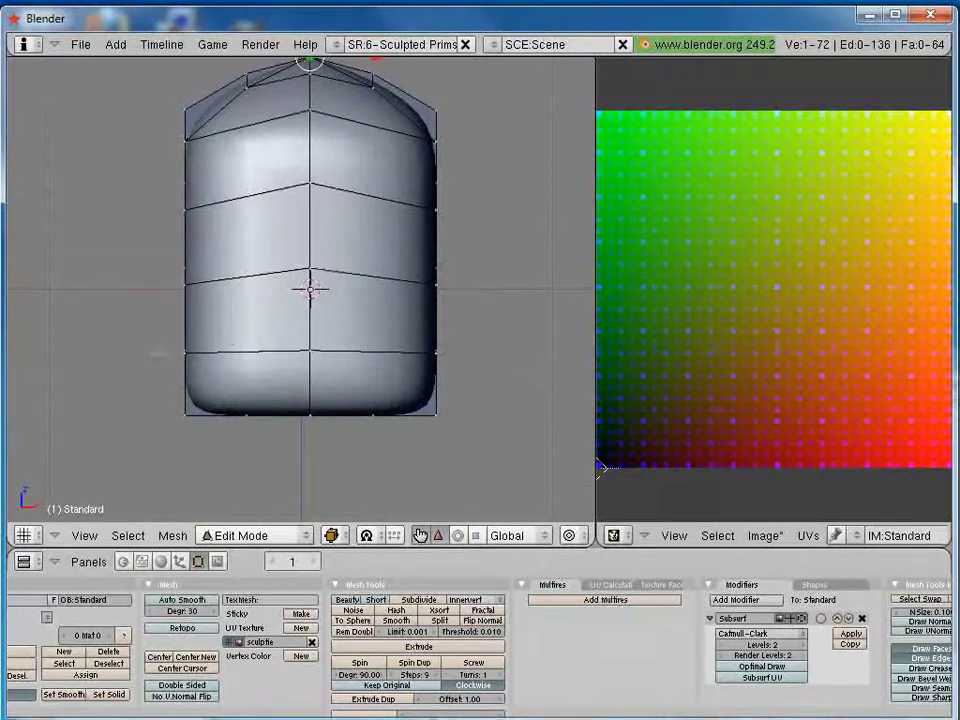
pyautogui.scroll(-2, 173, 369)
pyautogui.scroll(-1, 174, 372)
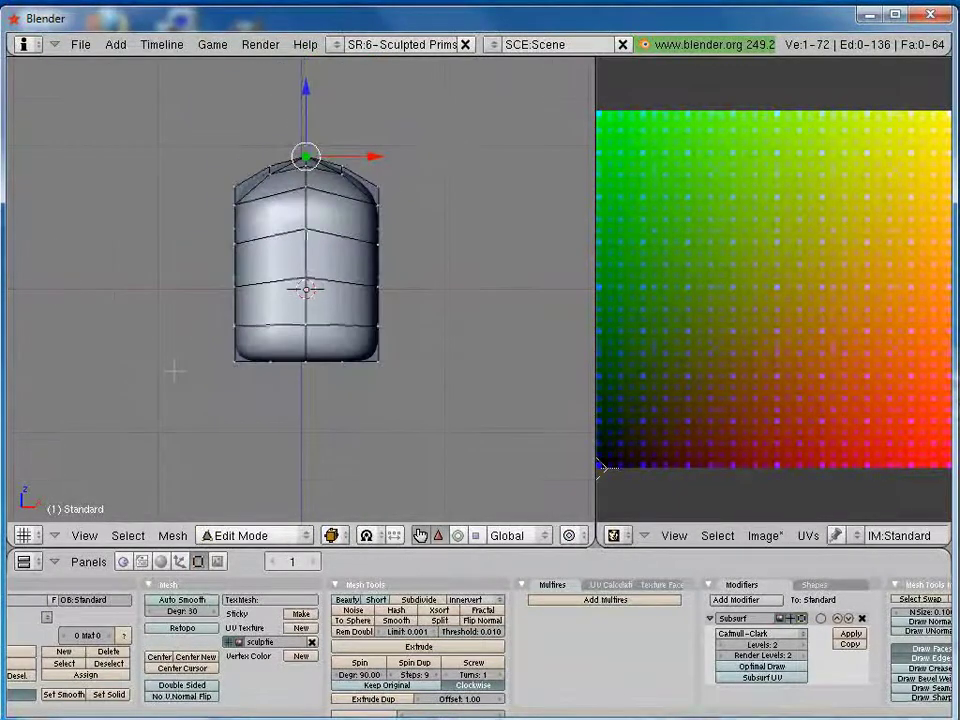
pyautogui.scroll(-1, 174, 372)
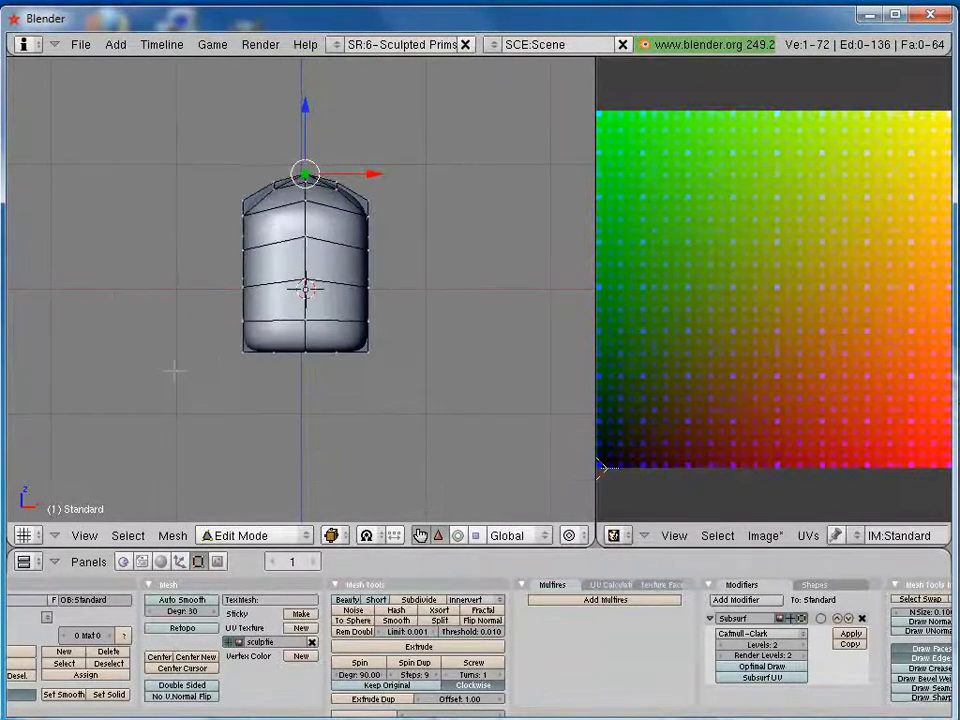
pyautogui.press('a')
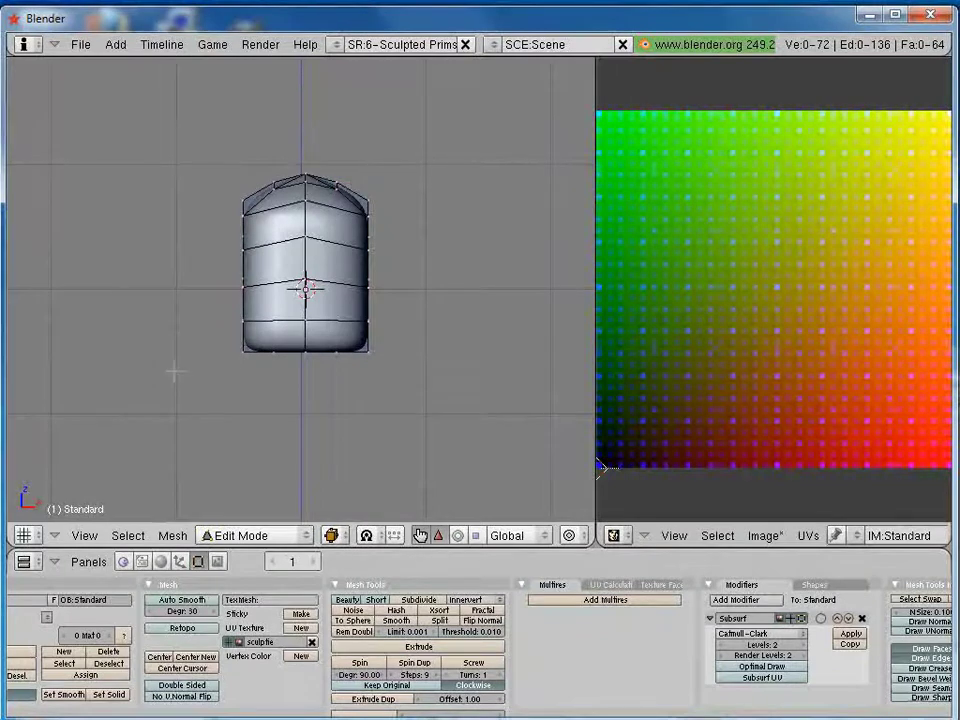
pyautogui.press('g')
pyautogui.press('x')
pyautogui.press('b')
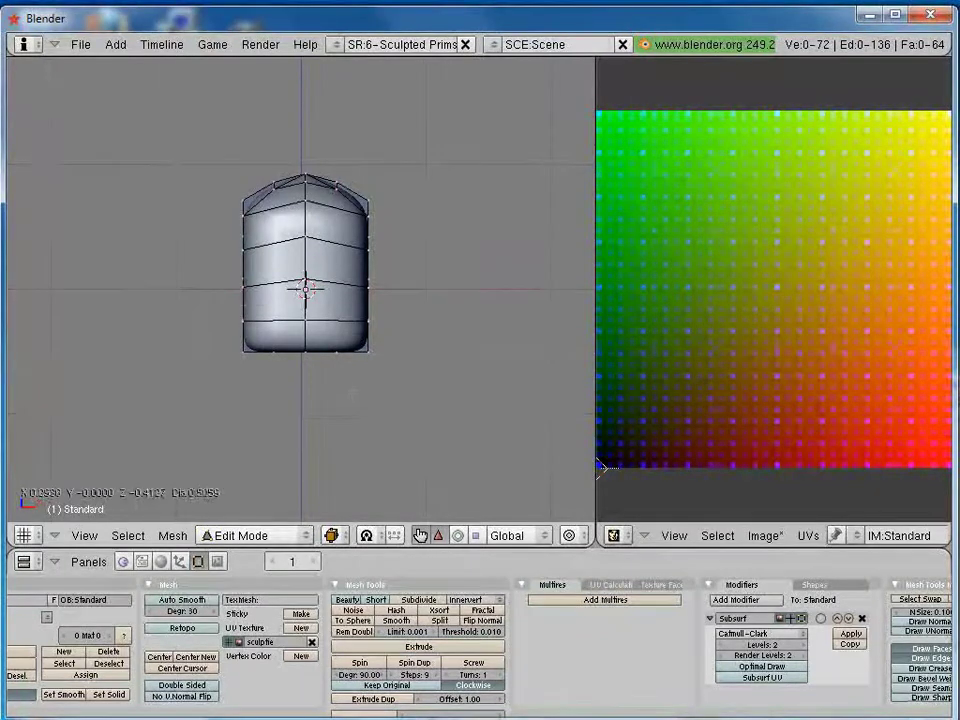
pyautogui.moveTo(200, 310); pyautogui.dragTo(420, 385)
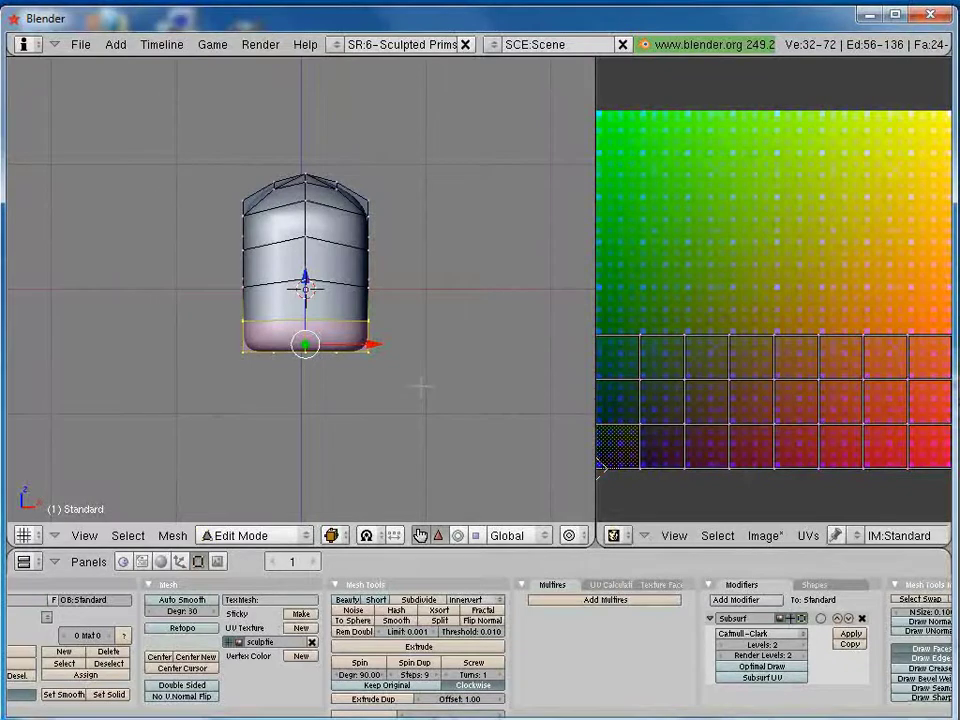
# Step: Scale the selected bottom band outward about 1.78 times into a wide bell base
pyautogui.press('s')
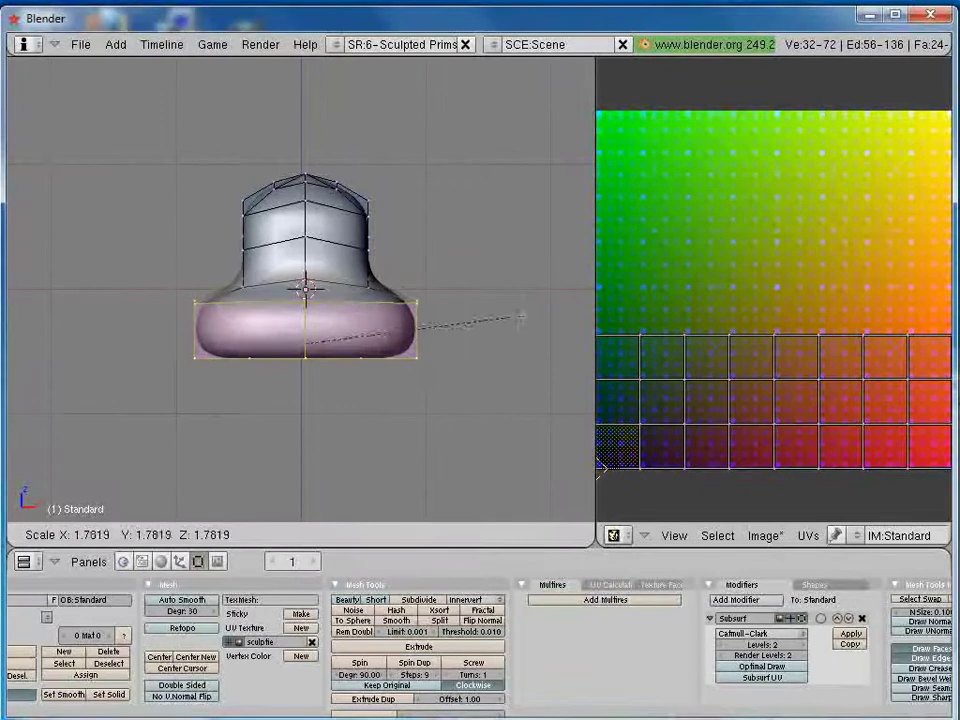
pyautogui.click(536, 317)
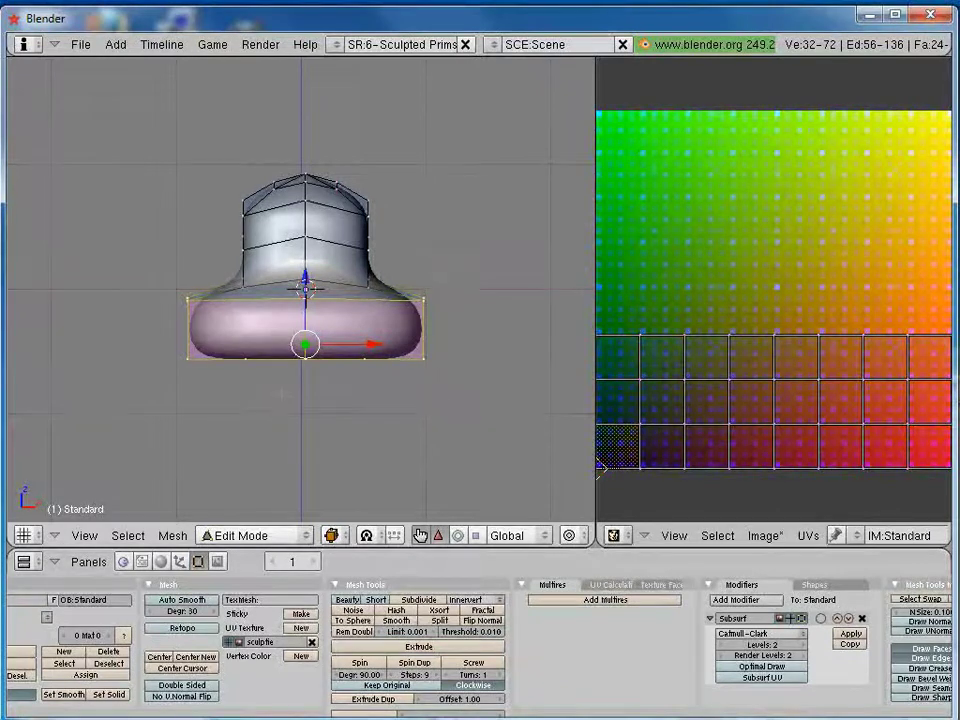
# Step: Bake the sculpt map into the image via Render > Bake Sculpt Meshes
pyautogui.click(259, 44)
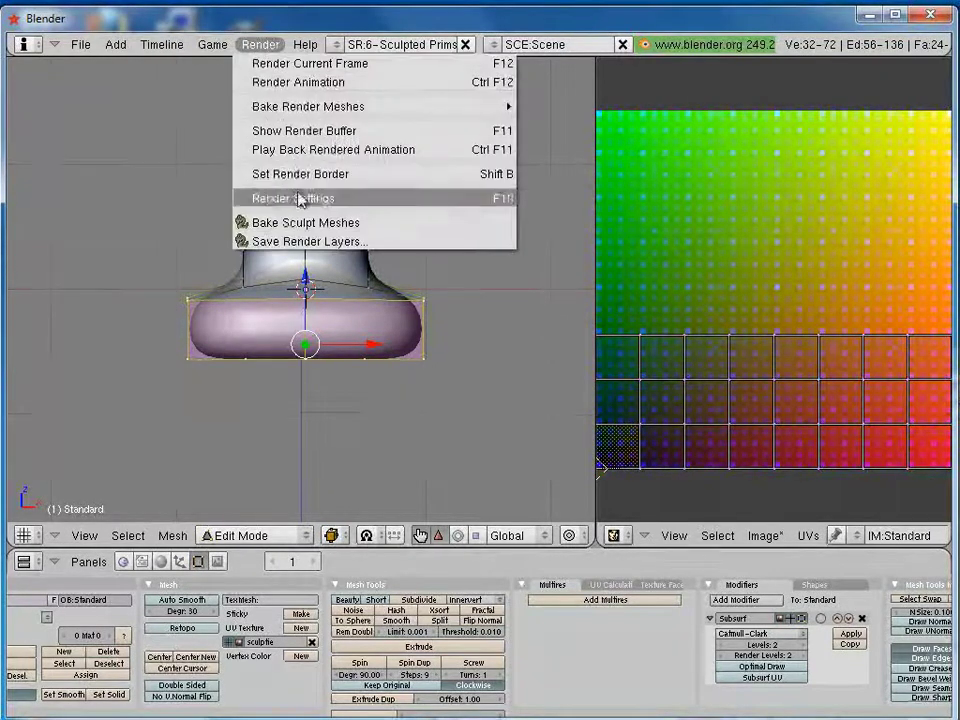
pyautogui.click(242, 222)
pyautogui.click(443, 338)
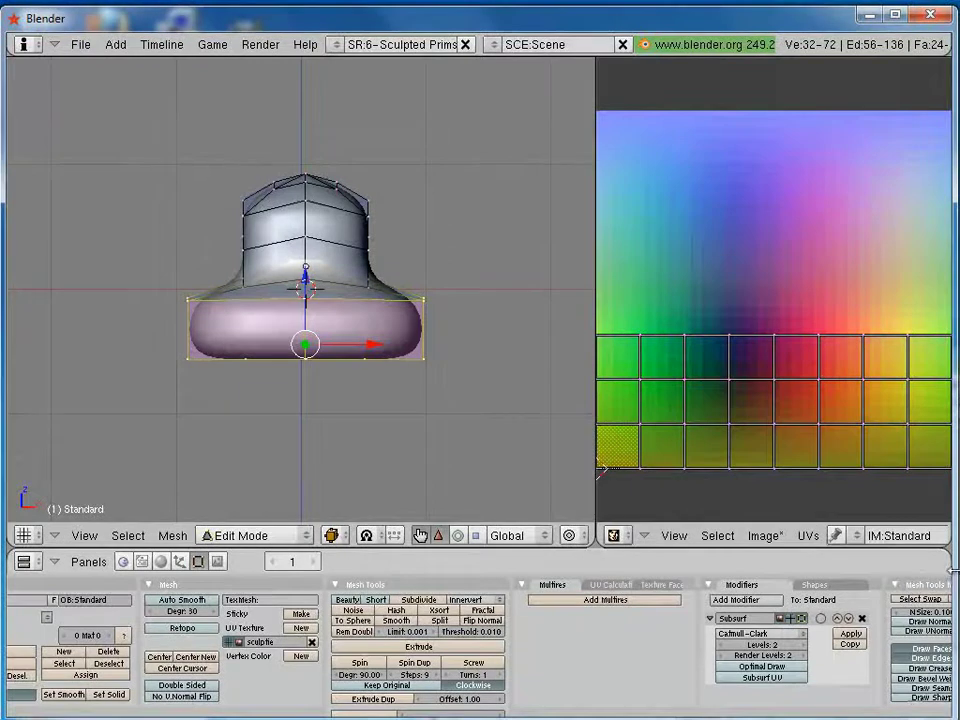
# Step: Rename the baked image to 'sculptie' in the UV editor's IM: field
pyautogui.scroll(-3, 853, 544)
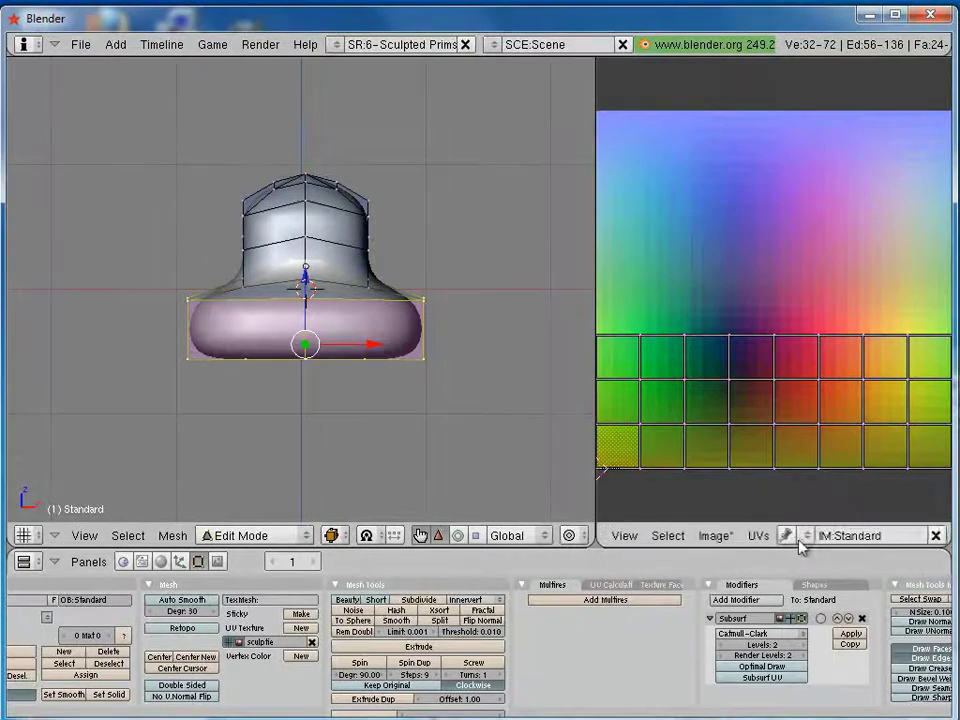
pyautogui.click(866, 540)
pyautogui.write('sculptie')
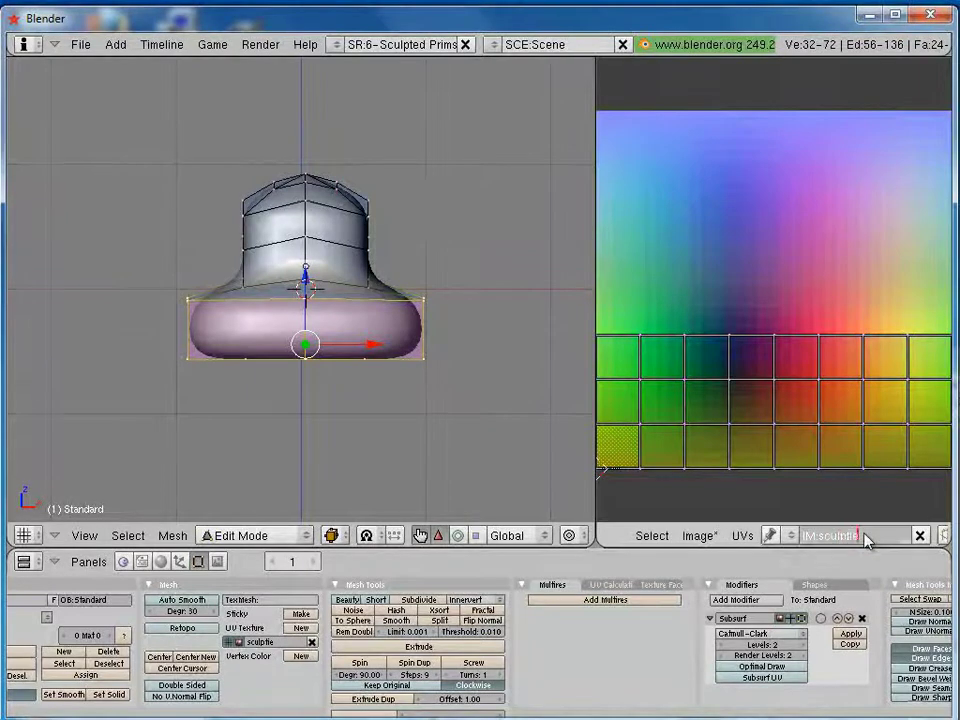
pyautogui.press('Return')
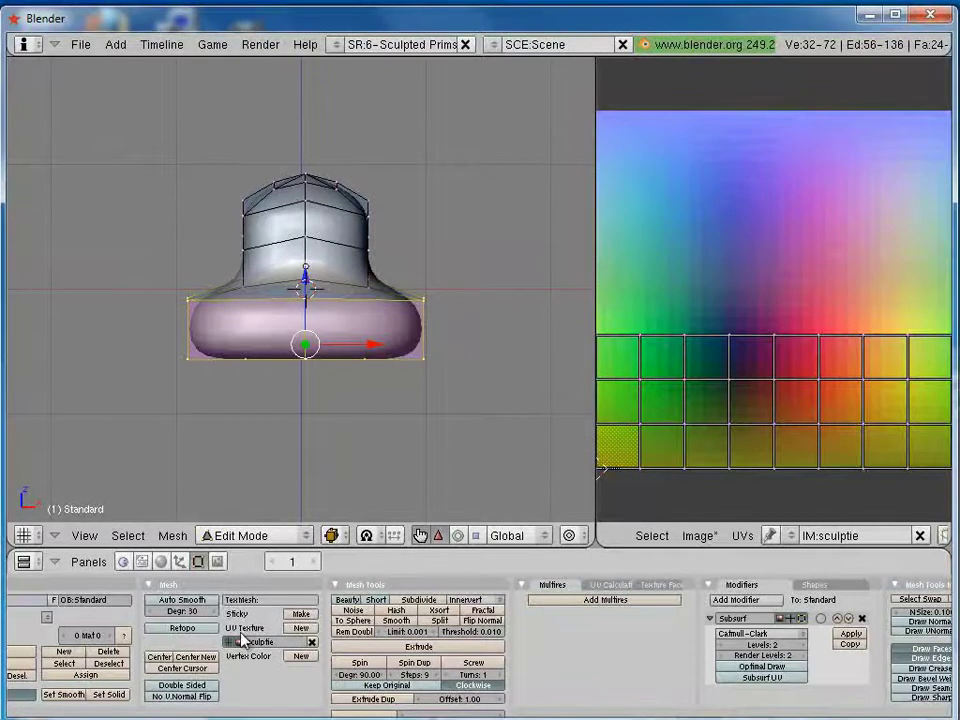
# Step: Add a second UV texture layer named 'texture' and deselect the whole mesh
pyautogui.click(302, 629)
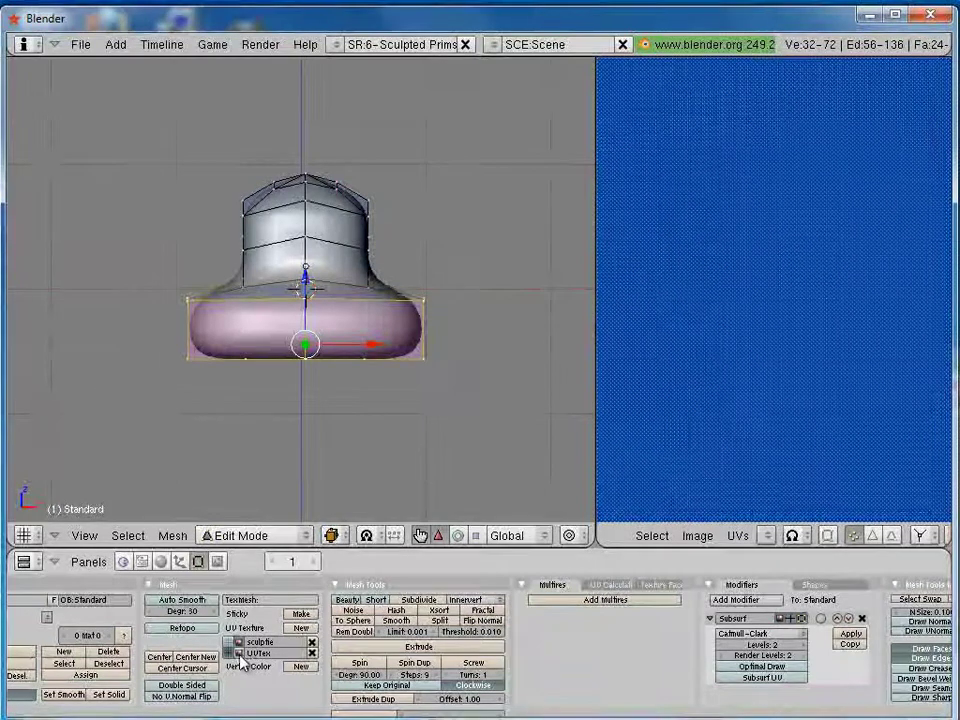
pyautogui.click(264, 654)
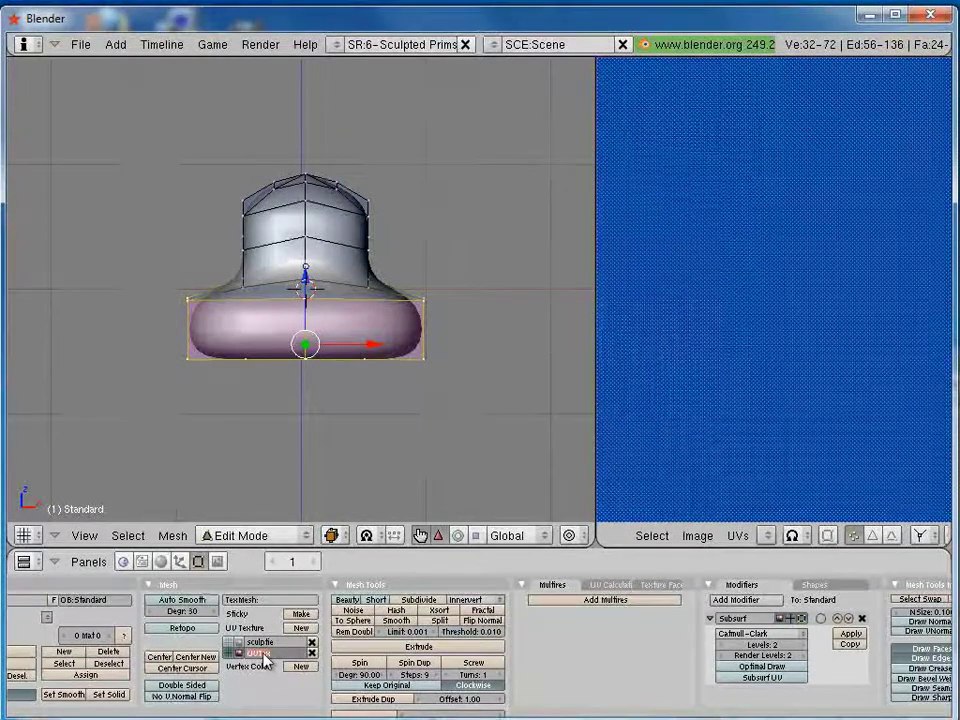
pyautogui.press('BackSpace')
pyautogui.write('texture')
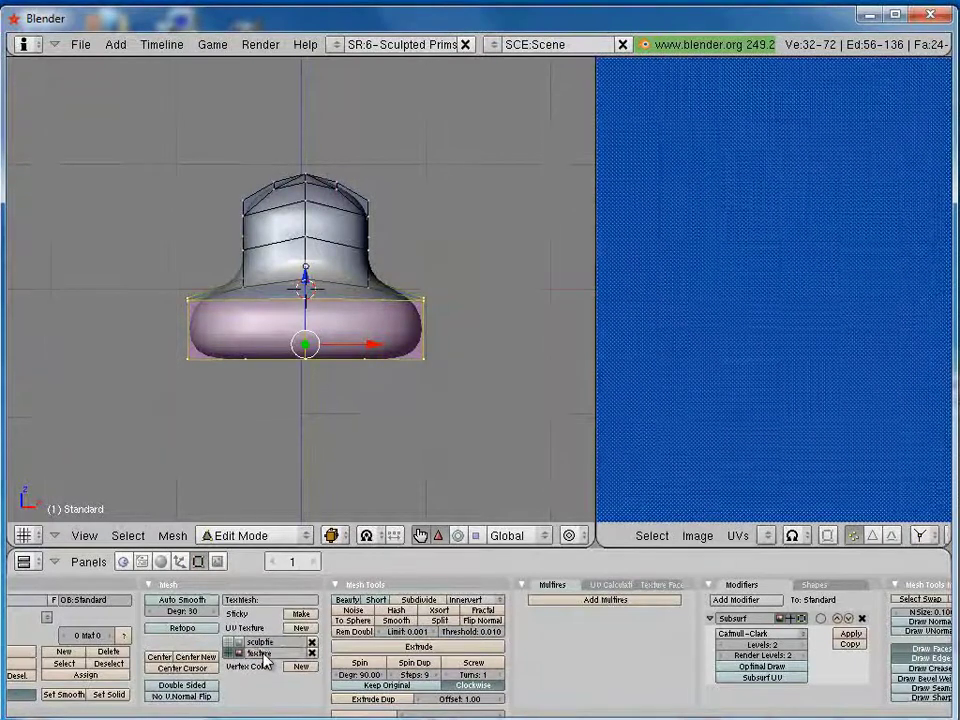
pyautogui.press('Return')
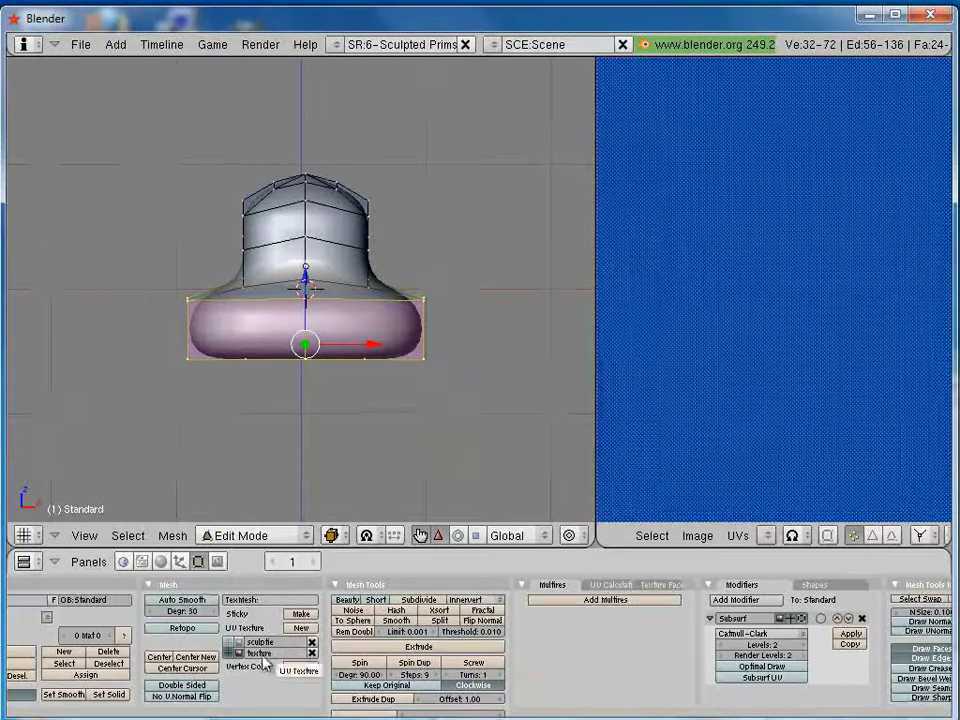
pyautogui.moveTo(330, 340); pyautogui.dragTo(362, 432, button='middle')
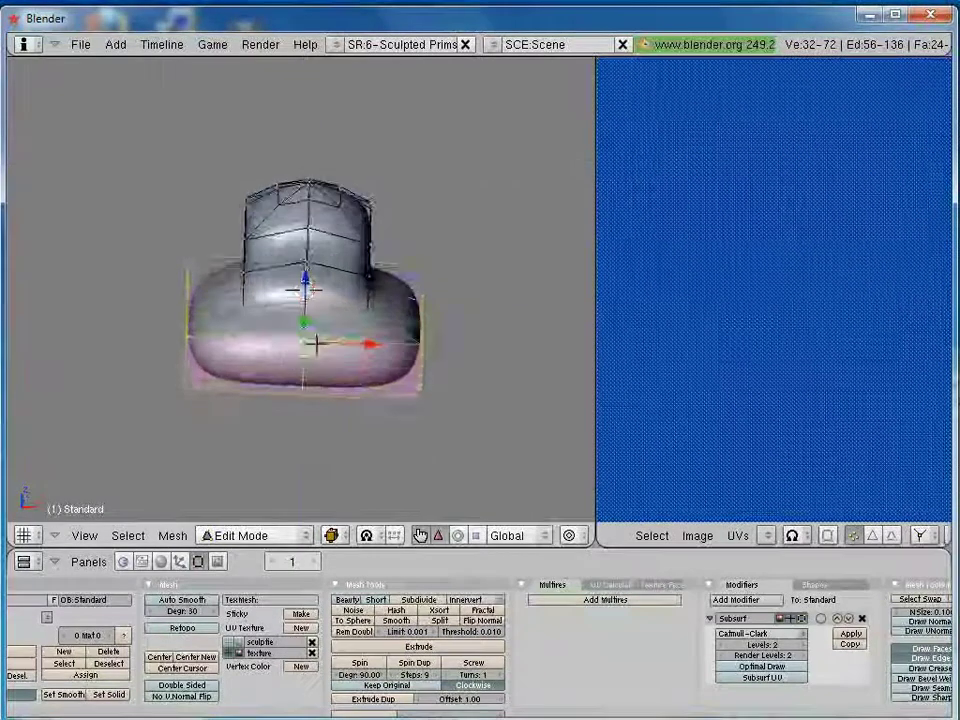
pyautogui.press('a')
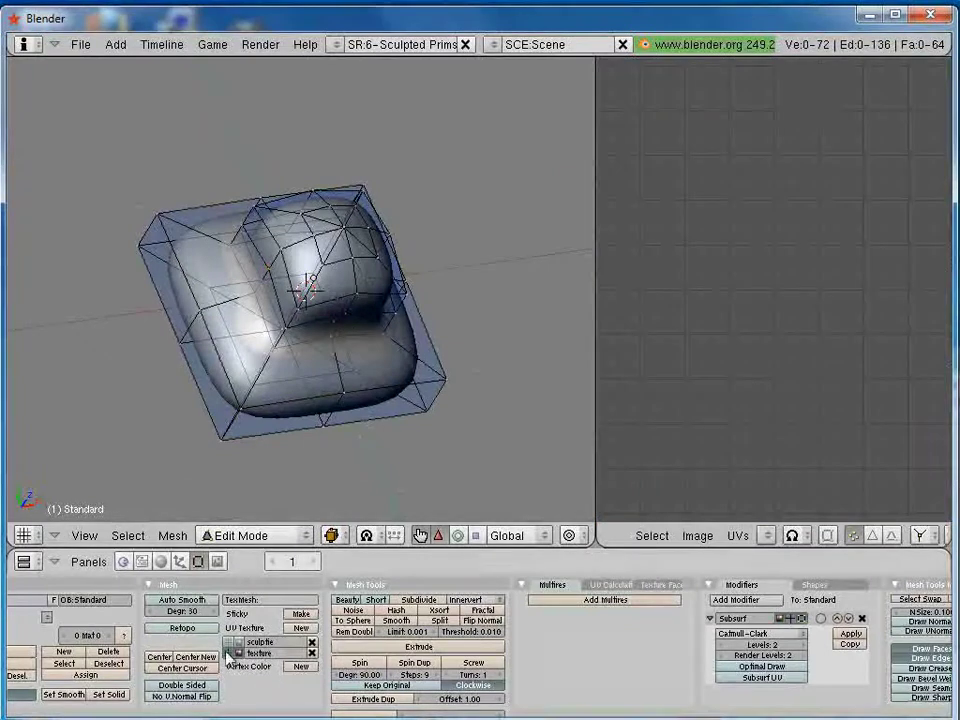
# Step: Create a blank image with Image > New..., accepting the New Image dialog defaults
pyautogui.click(697, 537)
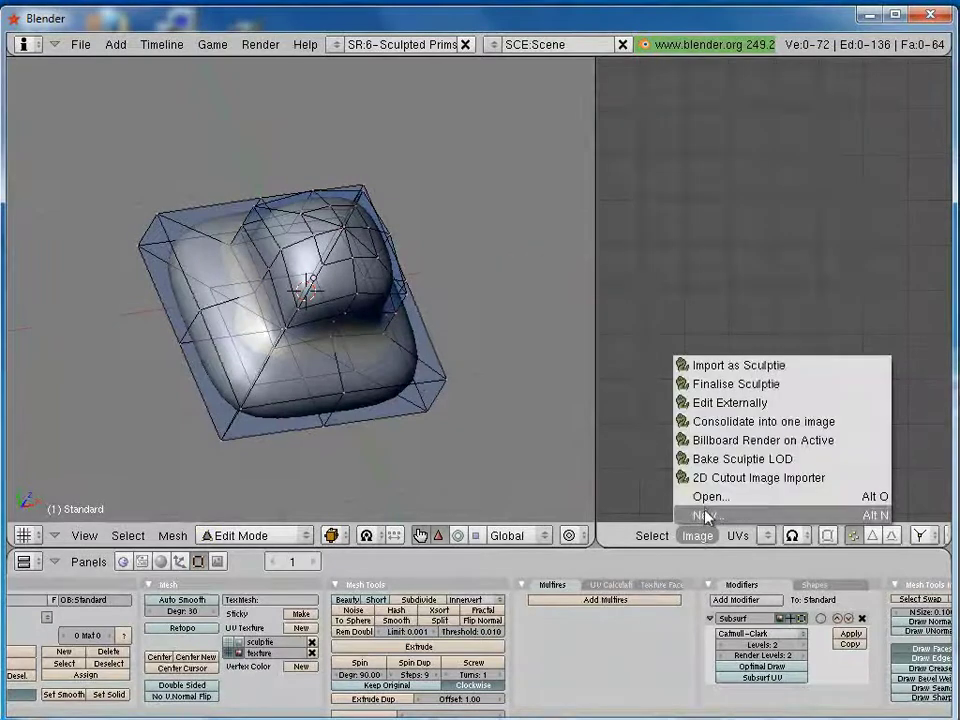
pyautogui.click(702, 514)
pyautogui.click(787, 521)
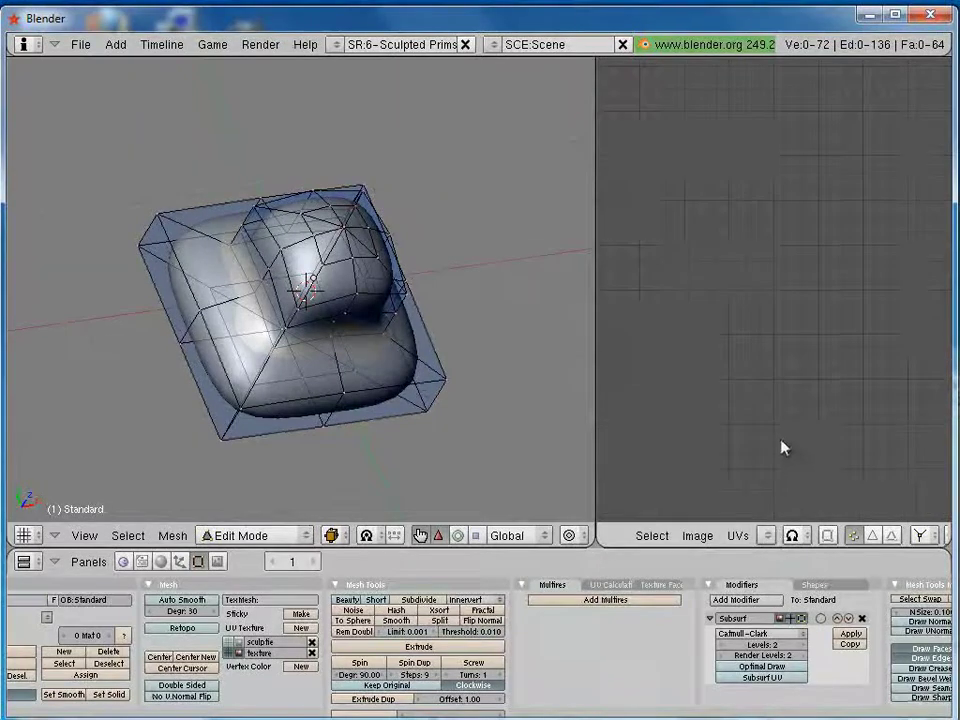
pyautogui.scroll(-3, 763, 411)
pyautogui.scroll(-1, 761, 401)
pyautogui.scroll(1, 761, 401)
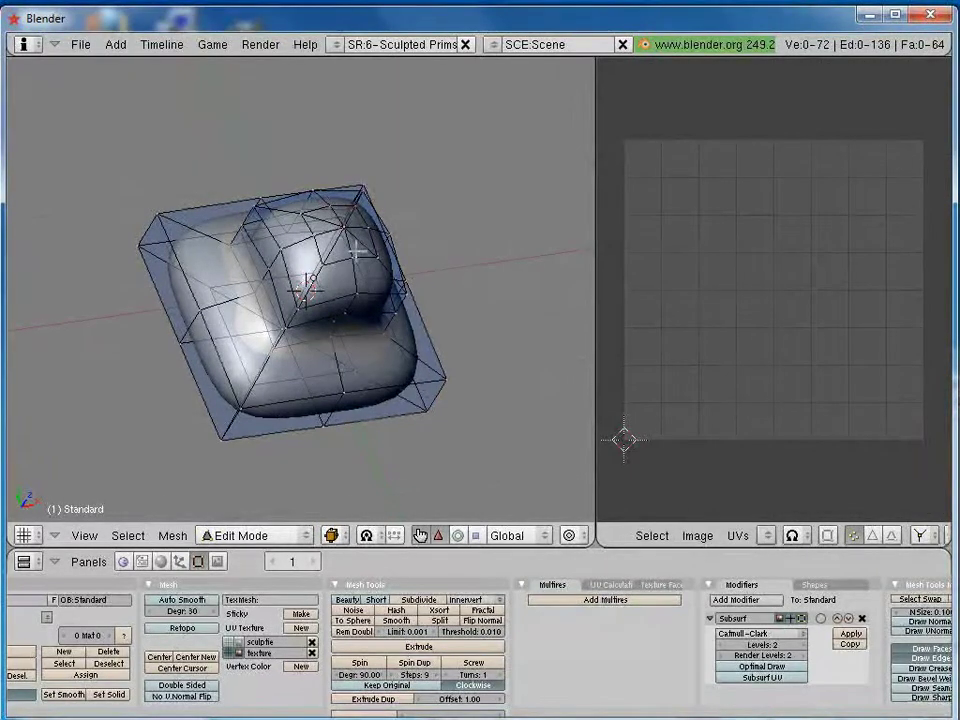
# Step: Select the top-left corner vertex and grow the selection with L around the inner block
pyautogui.moveTo(232, 215)
pyautogui.mouseDown(button='middle')
pyautogui.moveTo(215, 318)
pyautogui.moveTo(262, 316)
pyautogui.mouseUp(button='middle')
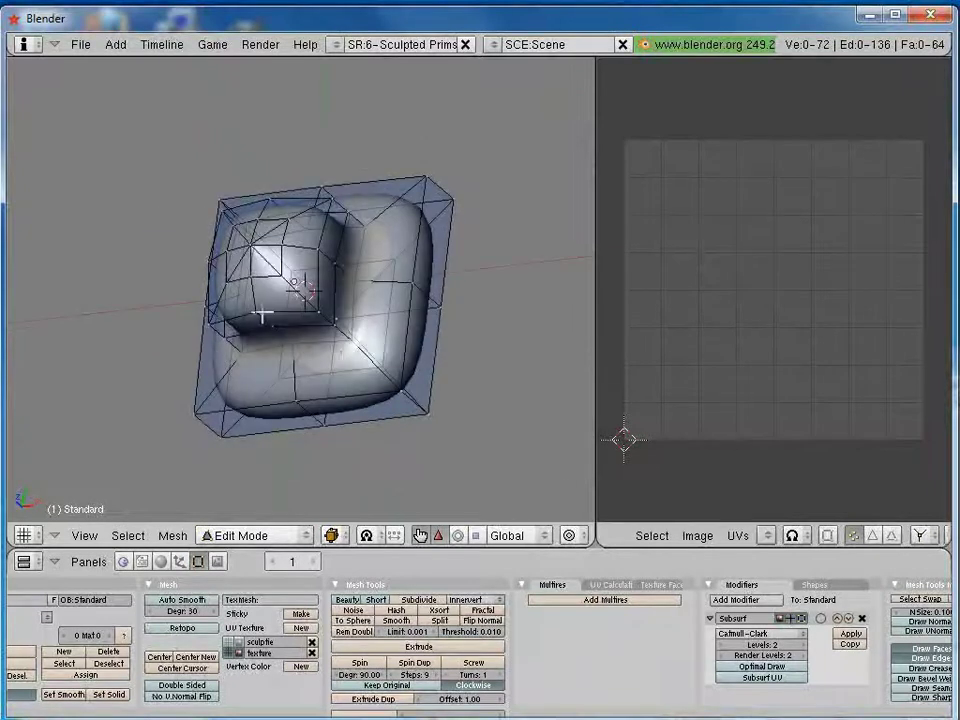
pyautogui.moveTo(347, 366); pyautogui.dragTo(372, 338, button='middle')
pyautogui.moveTo(293, 276)
pyautogui.mouseDown(button='middle')
pyautogui.moveTo(285, 290)
pyautogui.moveTo(306, 334)
pyautogui.moveTo(302, 279)
pyautogui.moveTo(275, 281)
pyautogui.moveTo(278, 291)
pyautogui.mouseUp(button='middle')
pyautogui.rightClick(272, 291)
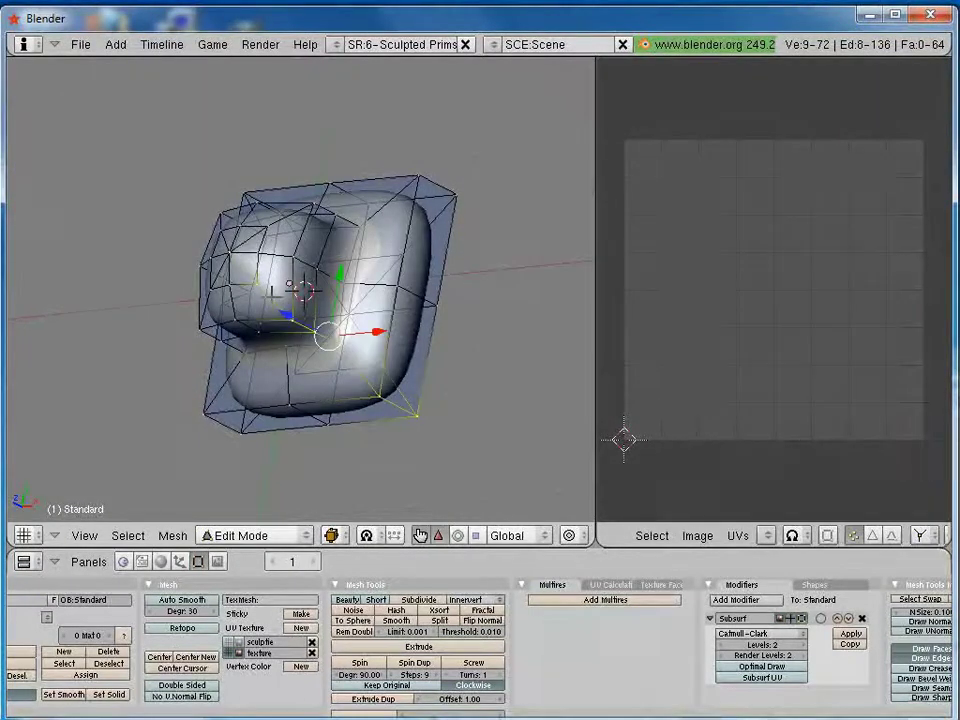
pyautogui.moveTo(305, 290); pyautogui.dragTo(340, 307, button='middle')
pyautogui.rightClick(176, 189)
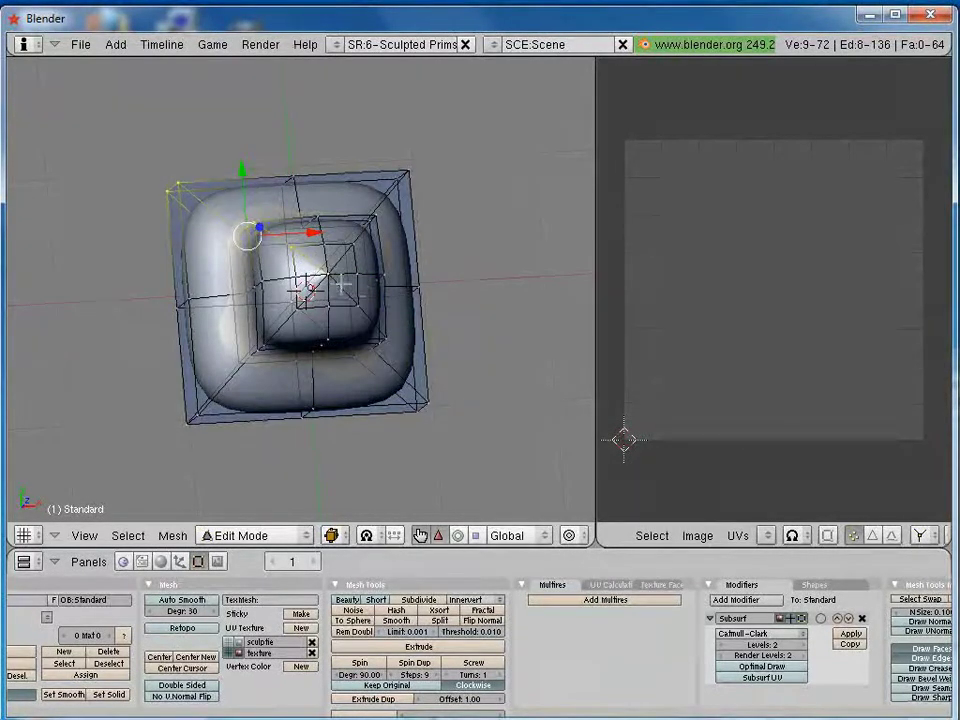
pyautogui.press('l')
pyautogui.moveTo(345, 296)
pyautogui.mouseDown(button='middle')
pyautogui.moveTo(272, 130)
pyautogui.moveTo(442, 158)
pyautogui.moveTo(432, 218)
pyautogui.moveTo(400, 245)
pyautogui.moveTo(425, 235)
pyautogui.moveTo(415, 225)
pyautogui.mouseUp(button='middle')
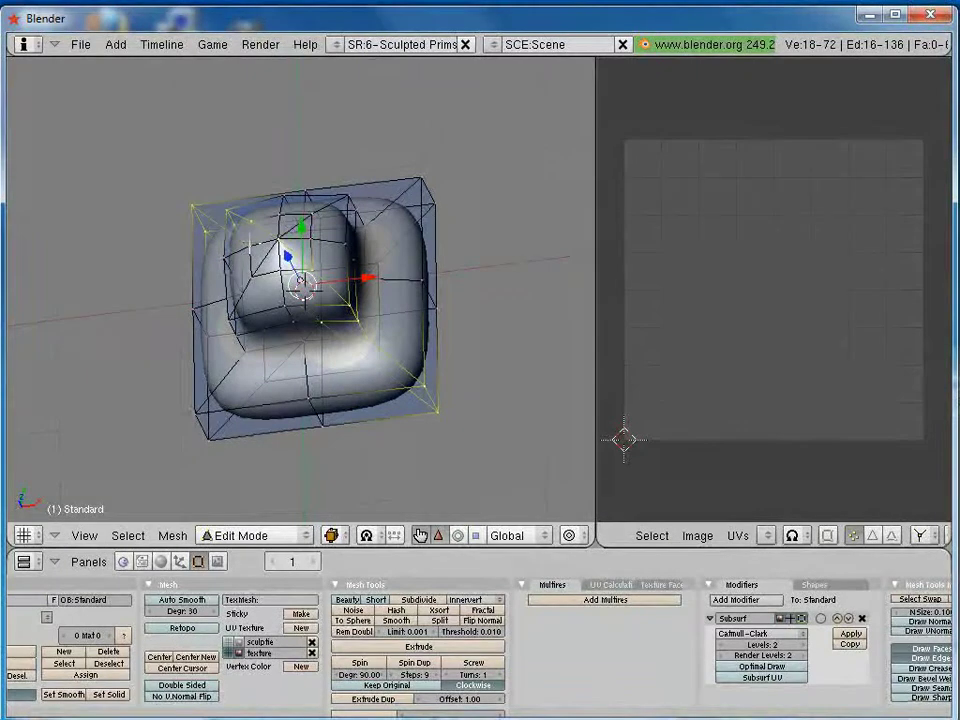
# Step: Mark the selected edge ring as a UV seam with Ctrl+E > Mark Seam
pyautogui.hotkey('ctrl', 'e')
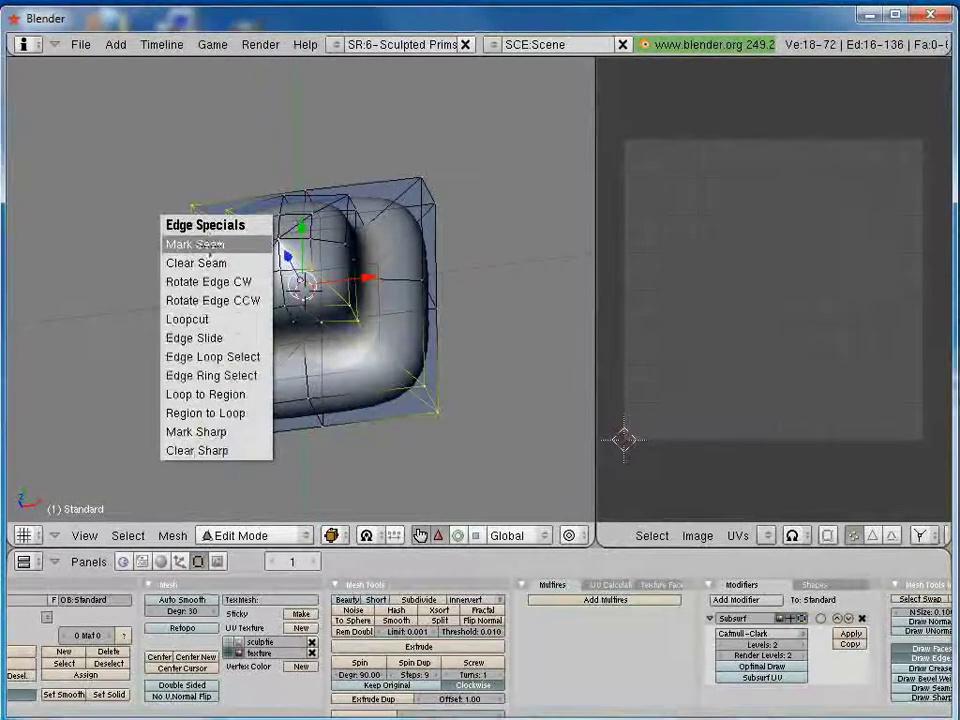
pyautogui.click(205, 244)
pyautogui.moveTo(205, 244)
pyautogui.mouseDown(button='middle')
pyautogui.moveTo(312, 390)
pyautogui.moveTo(353, 193)
pyautogui.moveTo(289, 326)
pyautogui.moveTo(321, 370)
pyautogui.mouseUp(button='middle')
# Step: Select the vertical and top edge loops and clear the seam from the top loop
pyautogui.press('a')
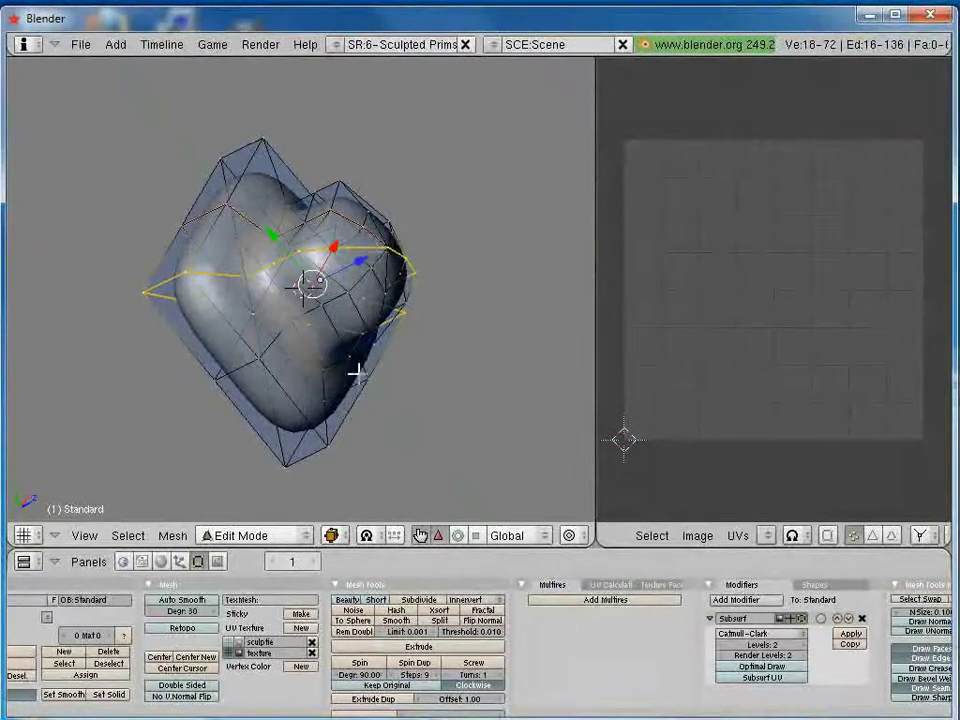
pyautogui.press('a')
pyautogui.press('a')
pyautogui.keyDown('alt'); pyautogui.rightClick(330, 300); pyautogui.keyUp('alt')
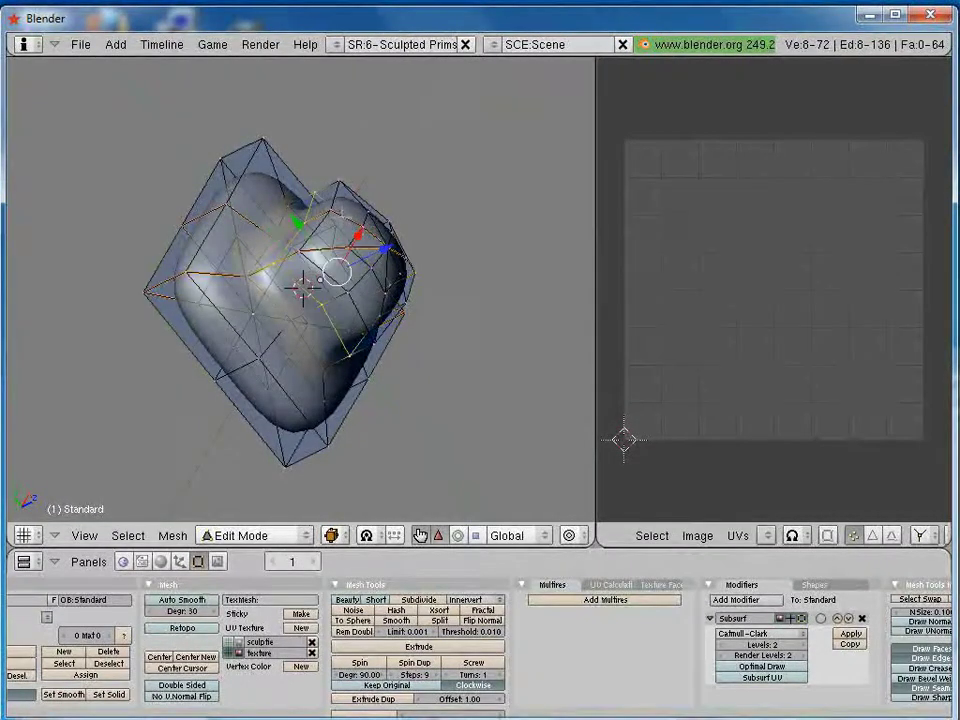
pyautogui.keyDown('alt'); pyautogui.rightClick(360, 232); pyautogui.keyUp('alt')
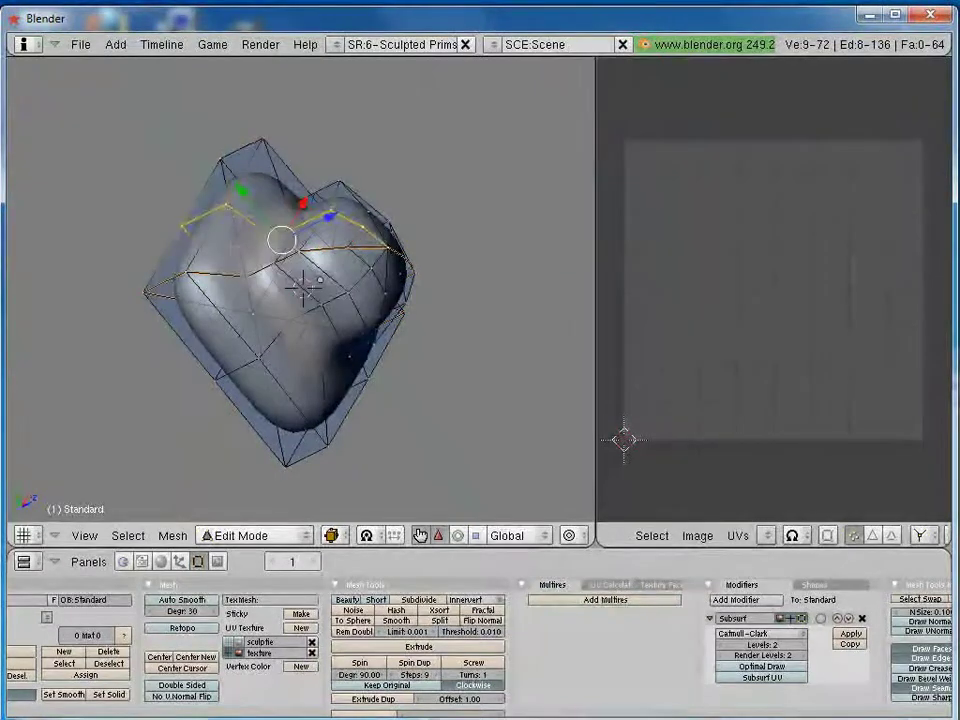
pyautogui.hotkey('ctrl', 'e')
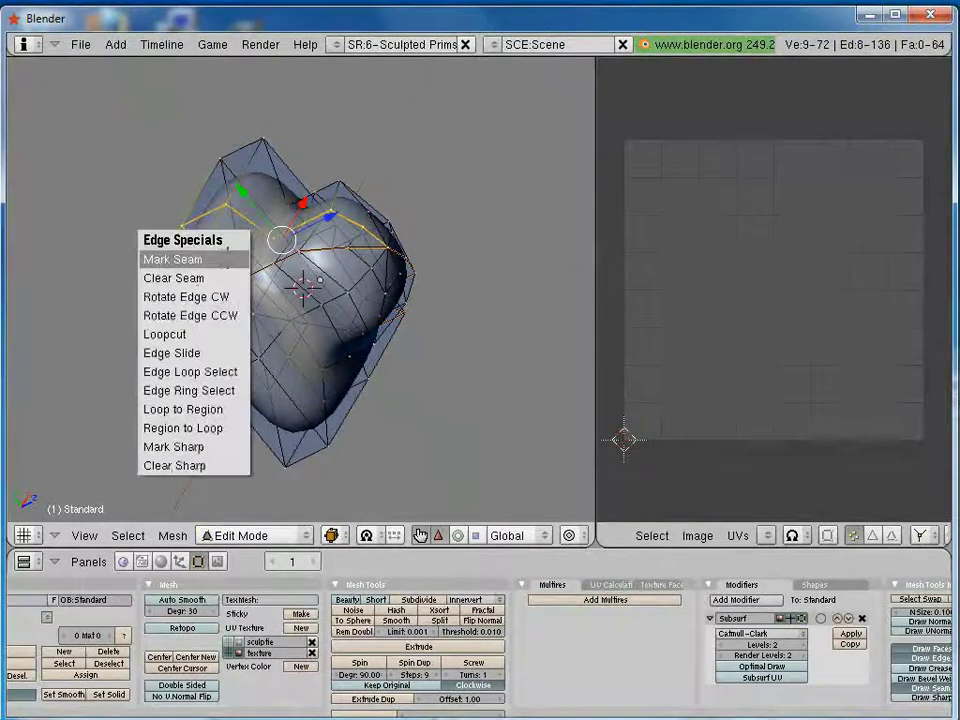
pyautogui.click(190, 280)
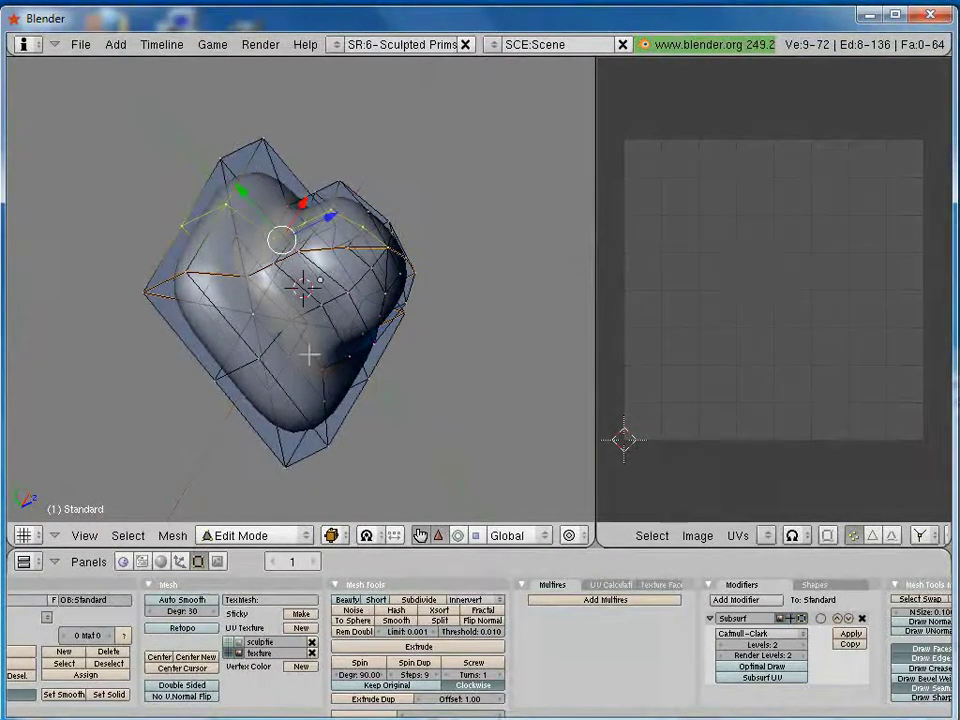
# Step: Select all and unwrap the whole mesh with U > Unwrap into two leaf-shaped islands
pyautogui.press('u')
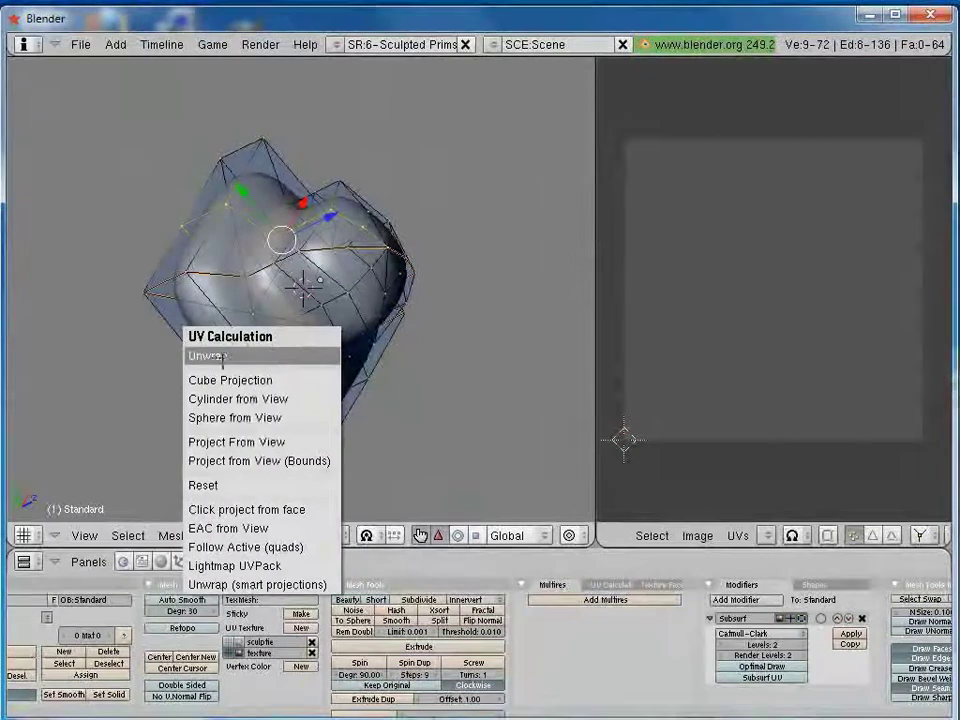
pyautogui.click(219, 356)
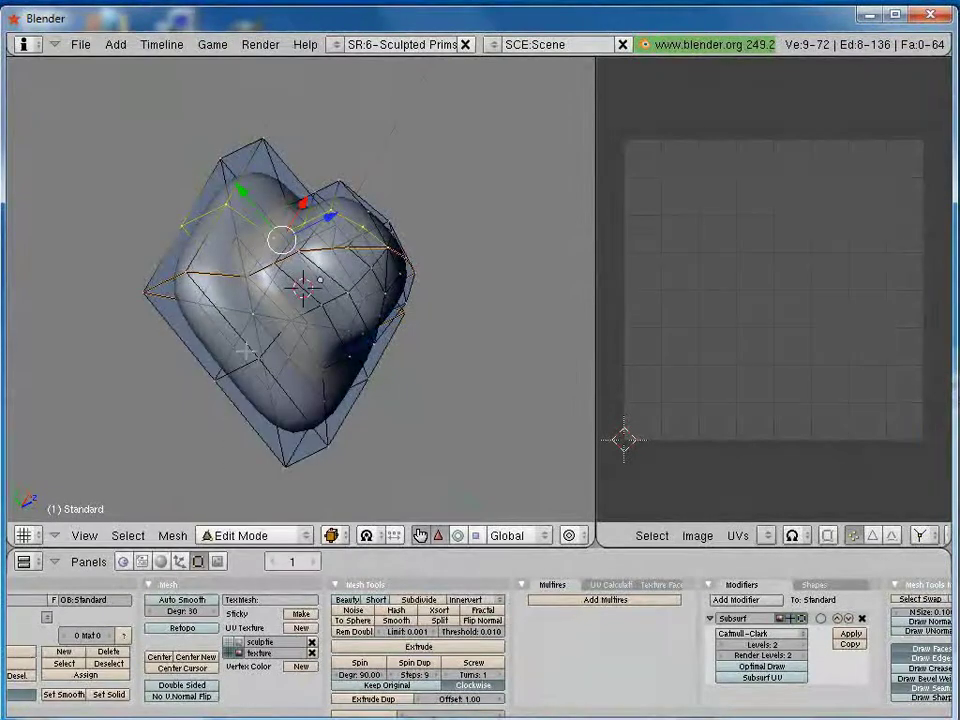
pyautogui.press('a')
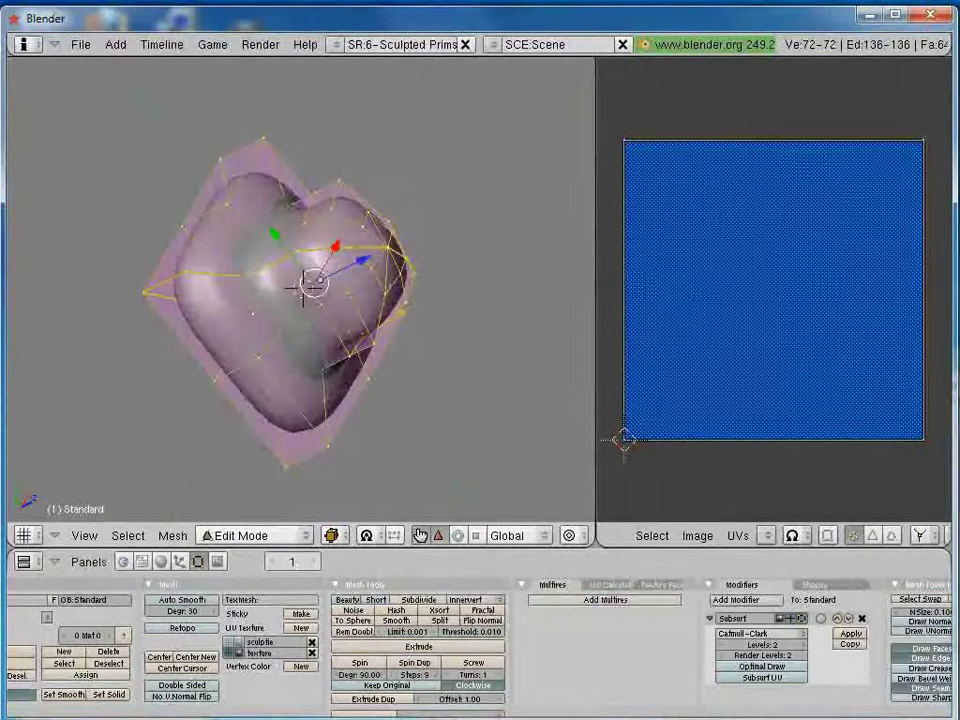
pyautogui.press('u')
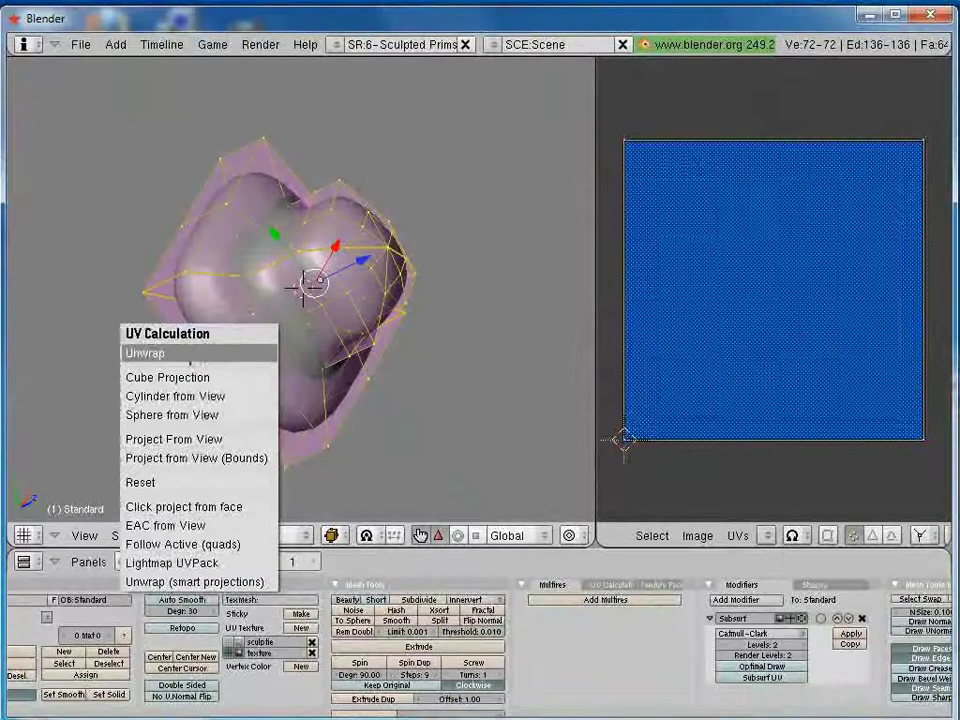
pyautogui.press('Return')
# Step: Pin the UV vertices along the centre line and bring up the UVs menu
pyautogui.press('p')
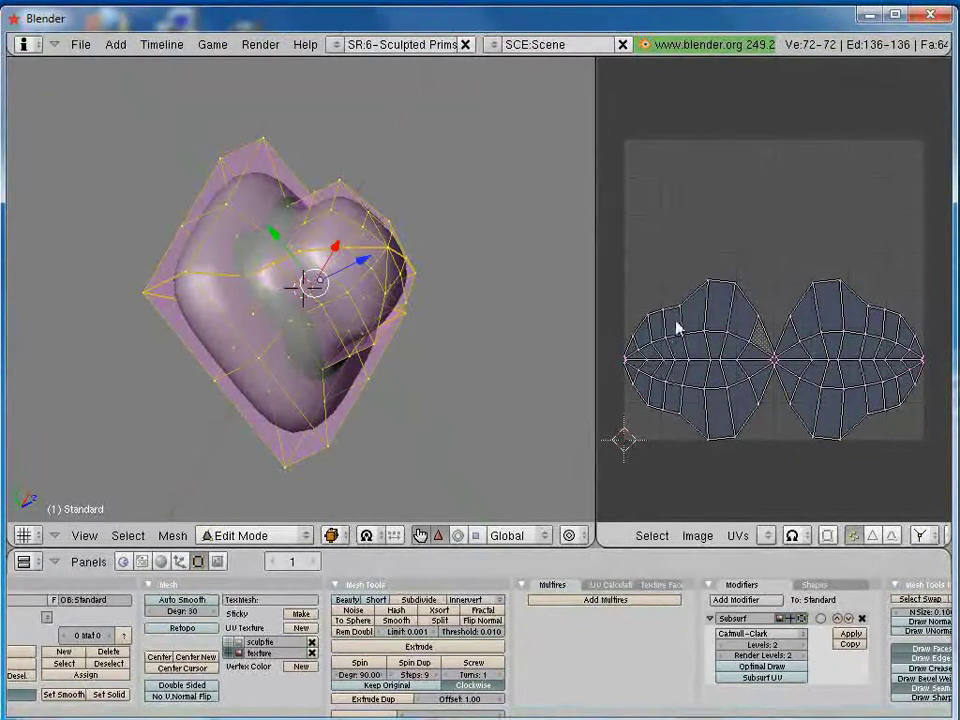
pyautogui.moveTo(296, 287); pyautogui.dragTo(306, 291, button='middle')
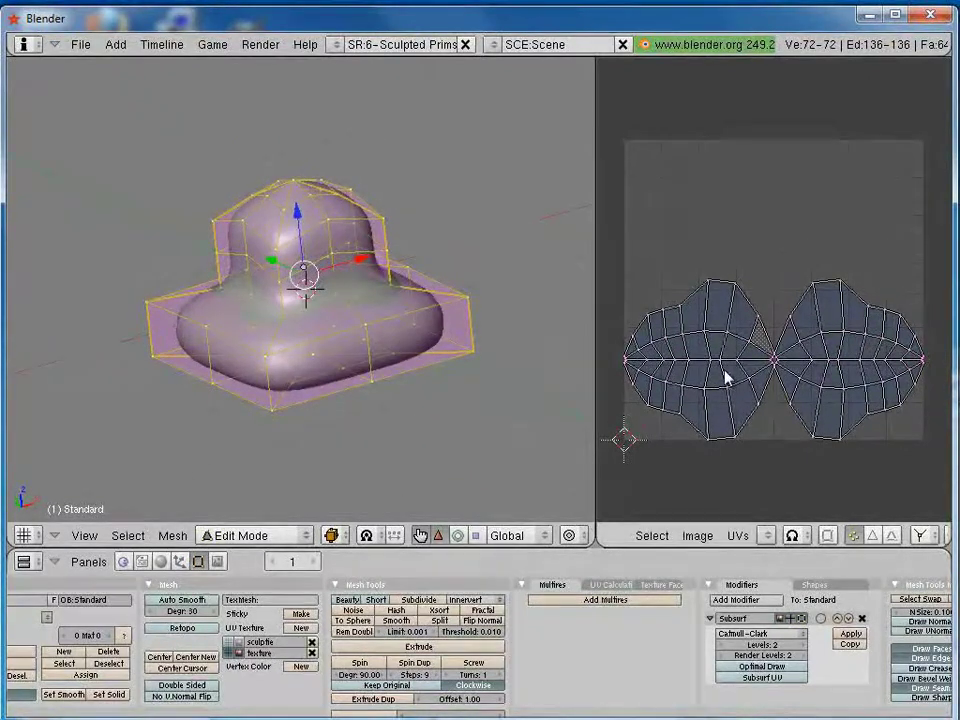
pyautogui.click(737, 535)
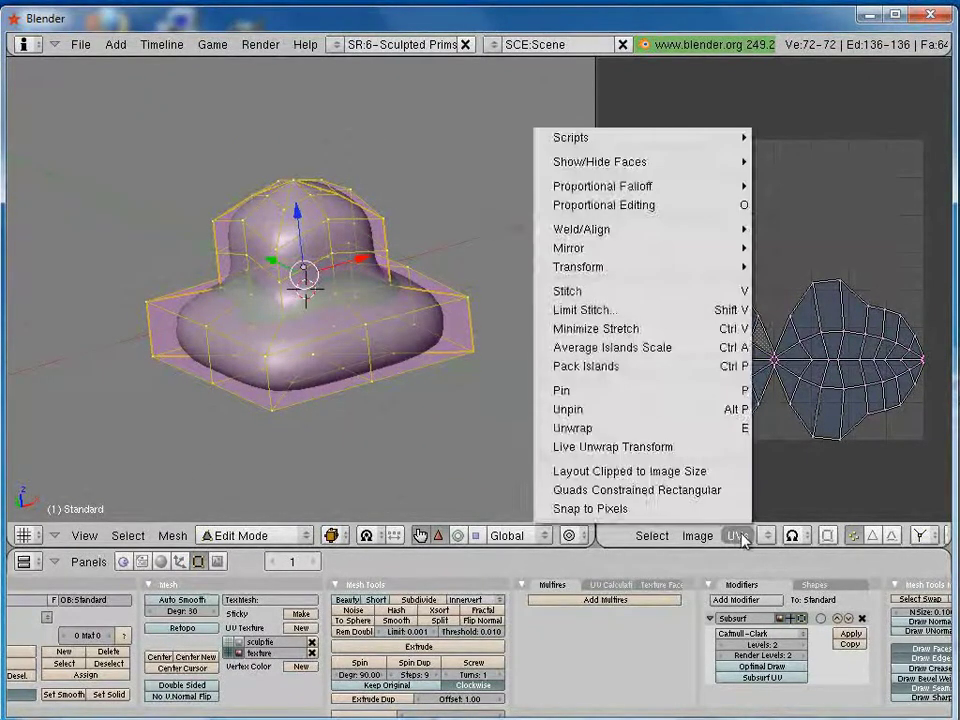
pyautogui.moveTo(600, 137)
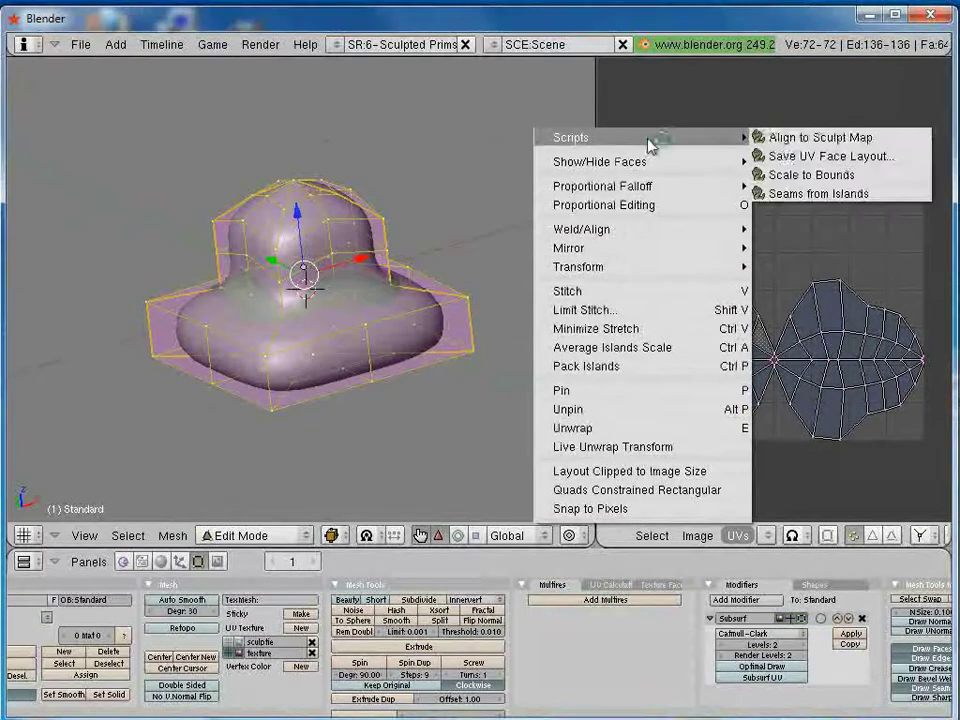
# Step: Save the UV face layout as a TGA image named 'texture' in the Documents folder
pyautogui.click(790, 157)
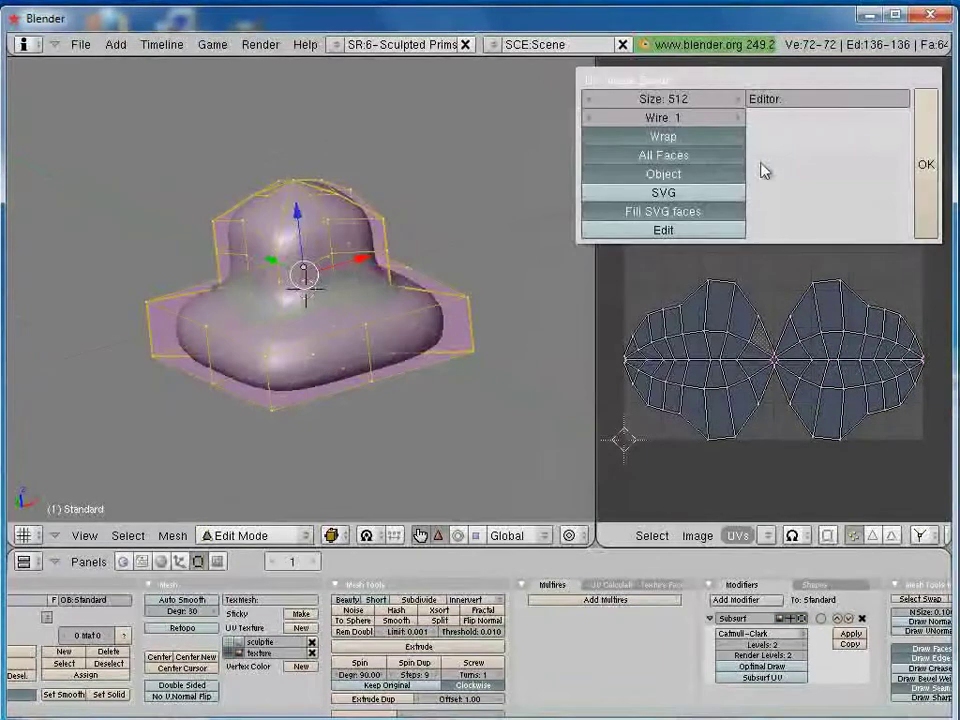
pyautogui.click(928, 167)
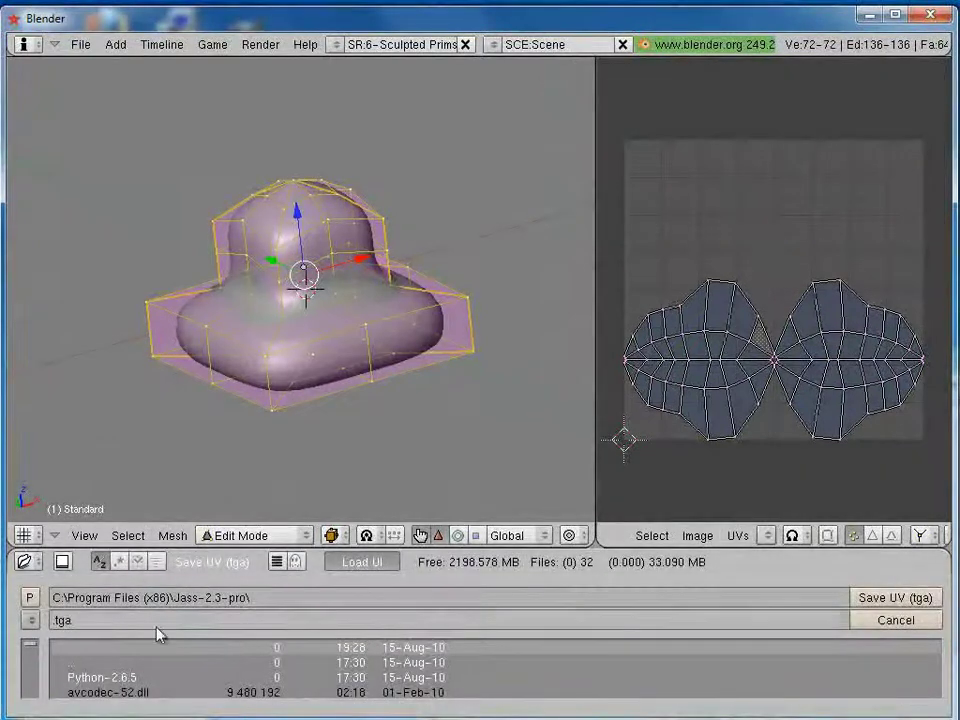
pyautogui.click(30, 621)
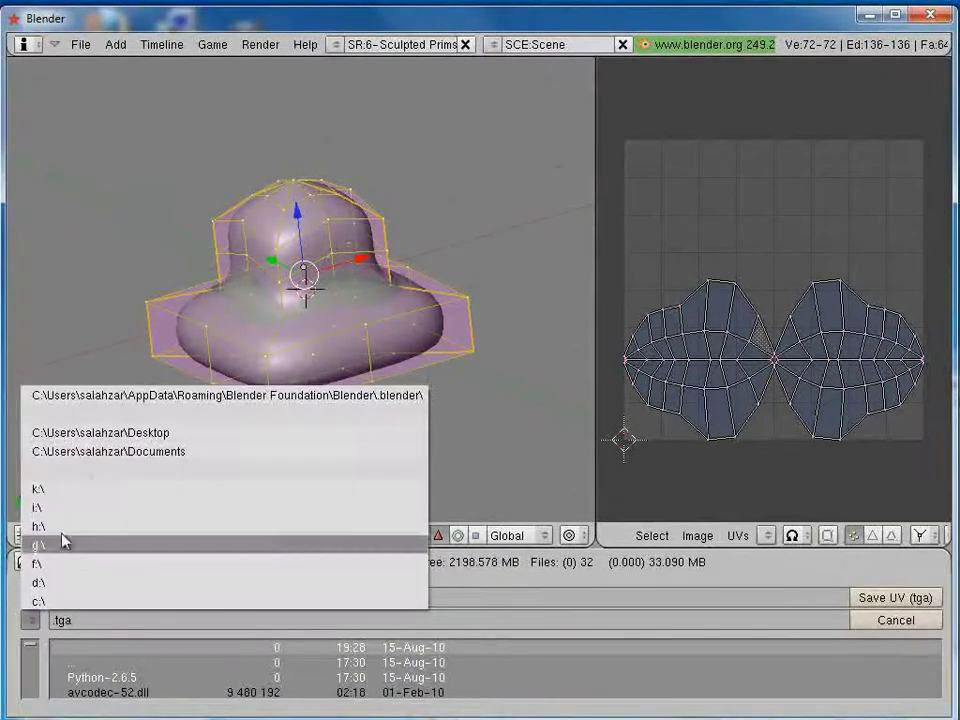
pyautogui.click(79, 451)
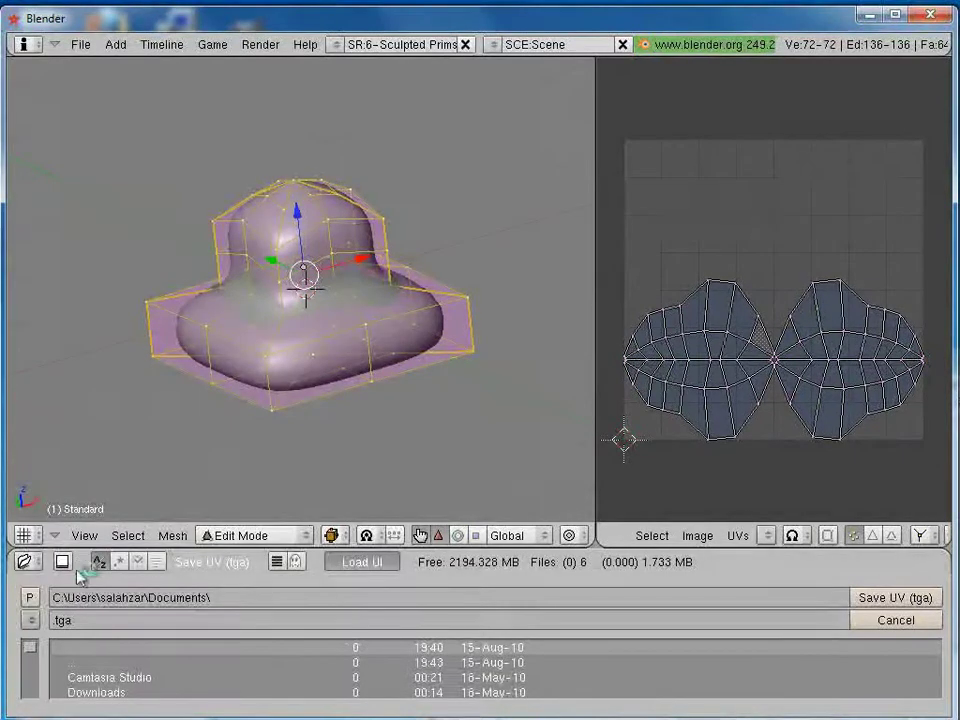
pyautogui.click(80, 621)
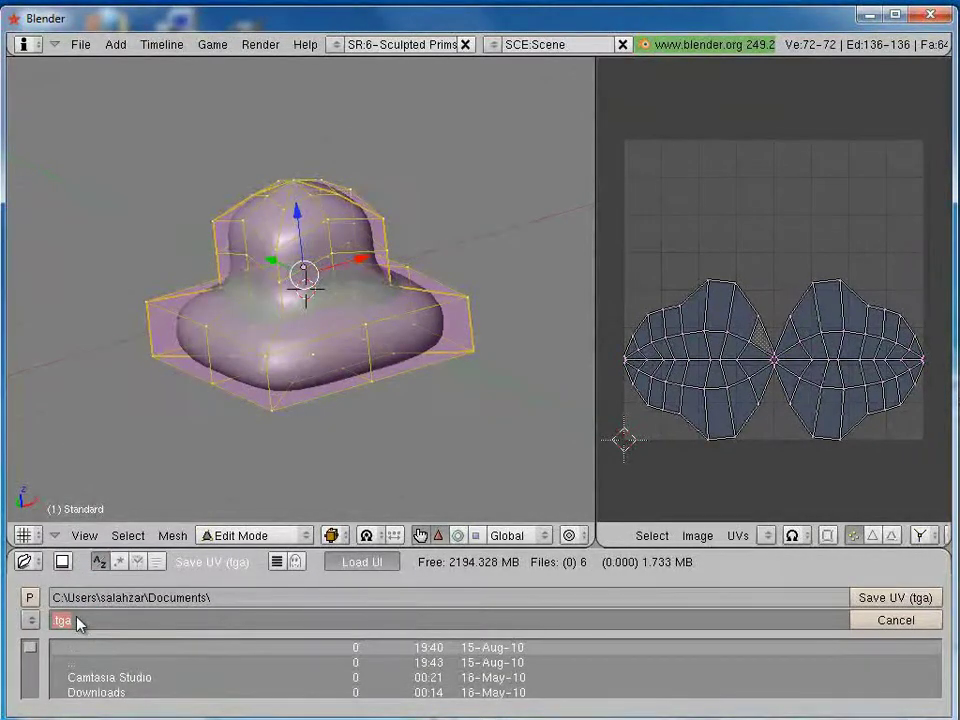
pyautogui.write('texture')
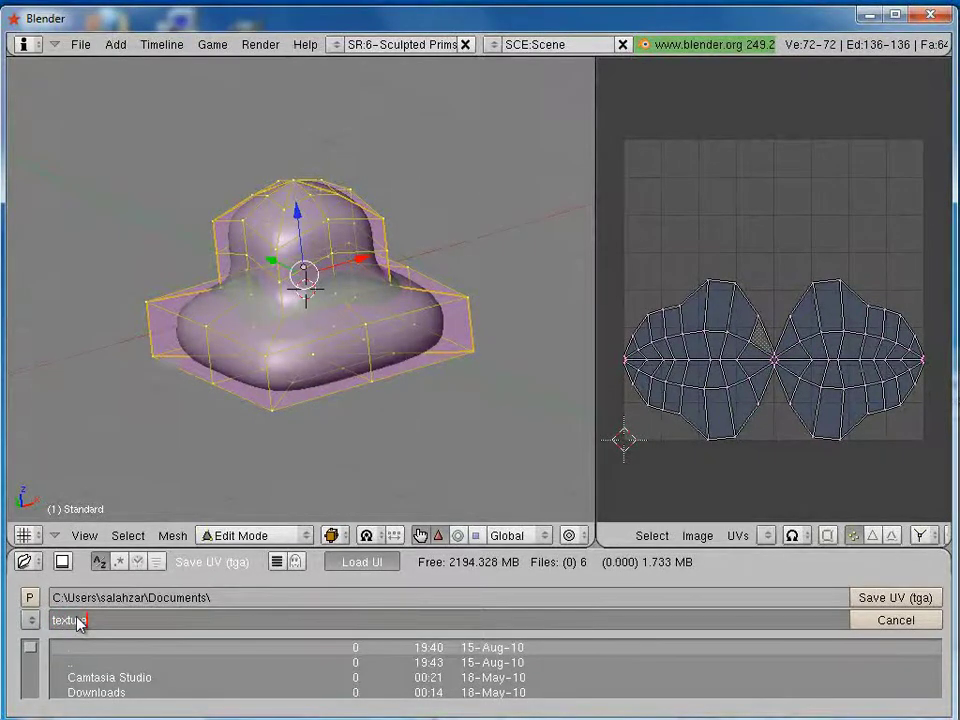
pyautogui.press('Return')
pyautogui.click(885, 598)
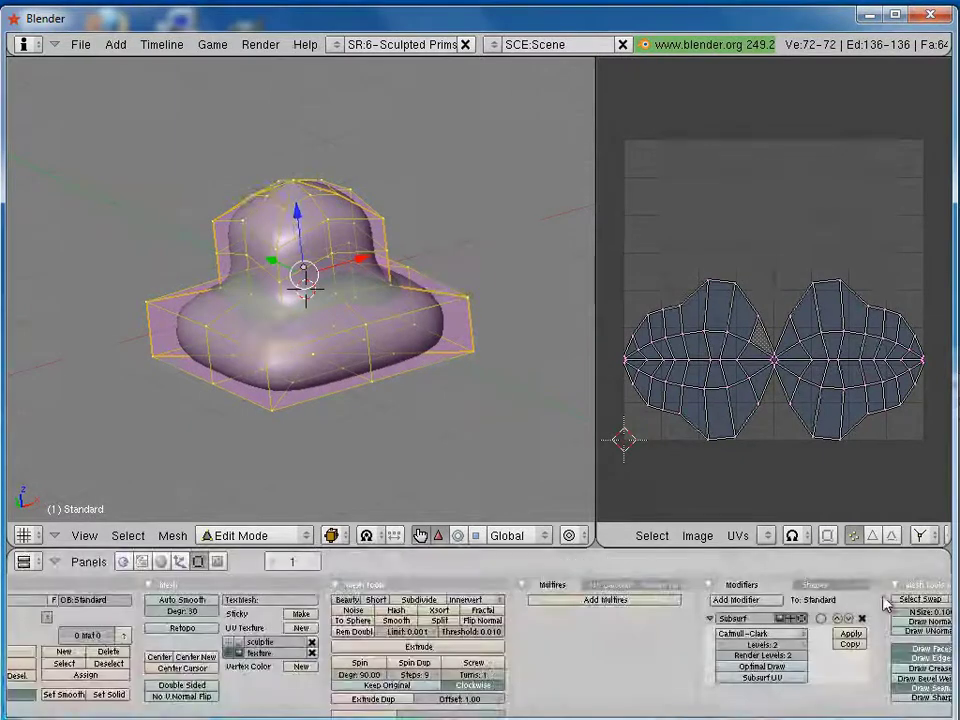
# Step: Load texture_Standard.tga from Documents into the UV/Image editor, then return to Object Mode
pyautogui.click(700, 536)
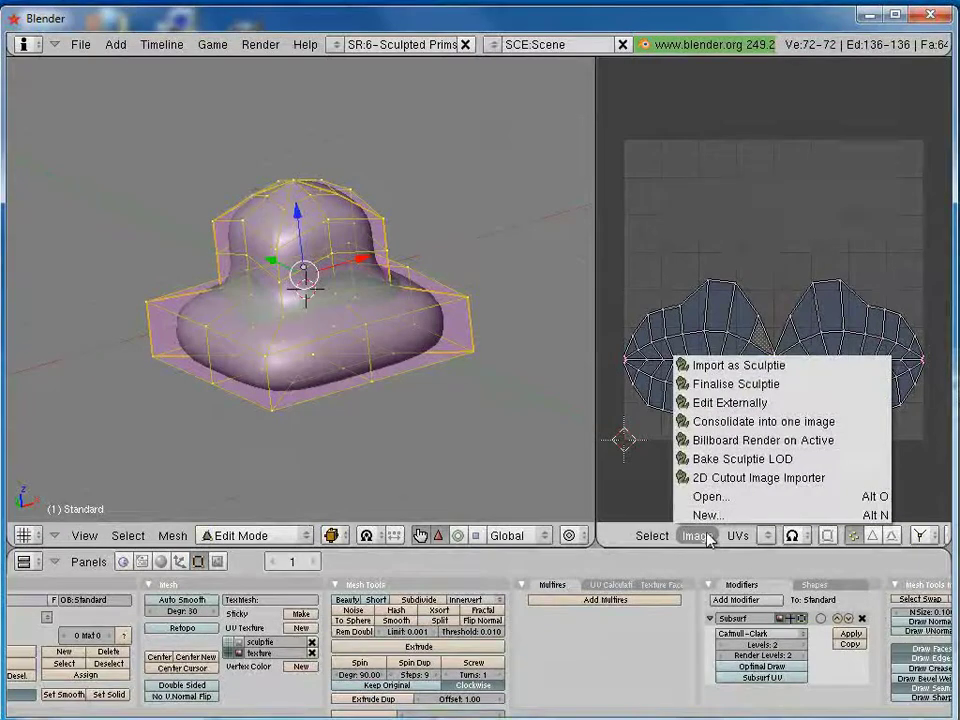
pyautogui.click(716, 498)
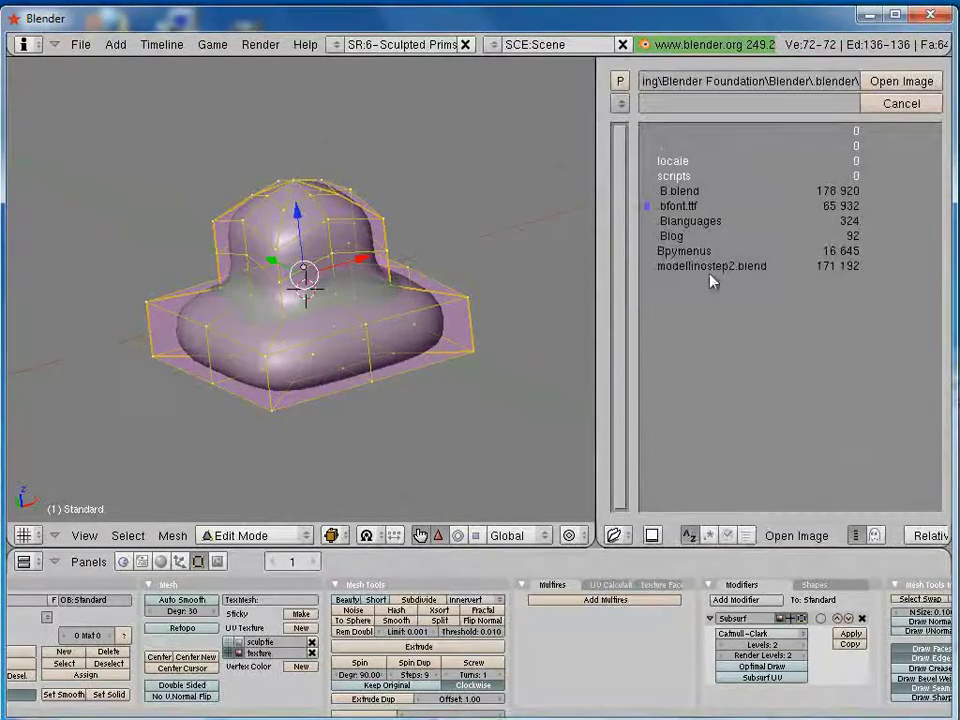
pyautogui.click(621, 104)
pyautogui.click(622, 104)
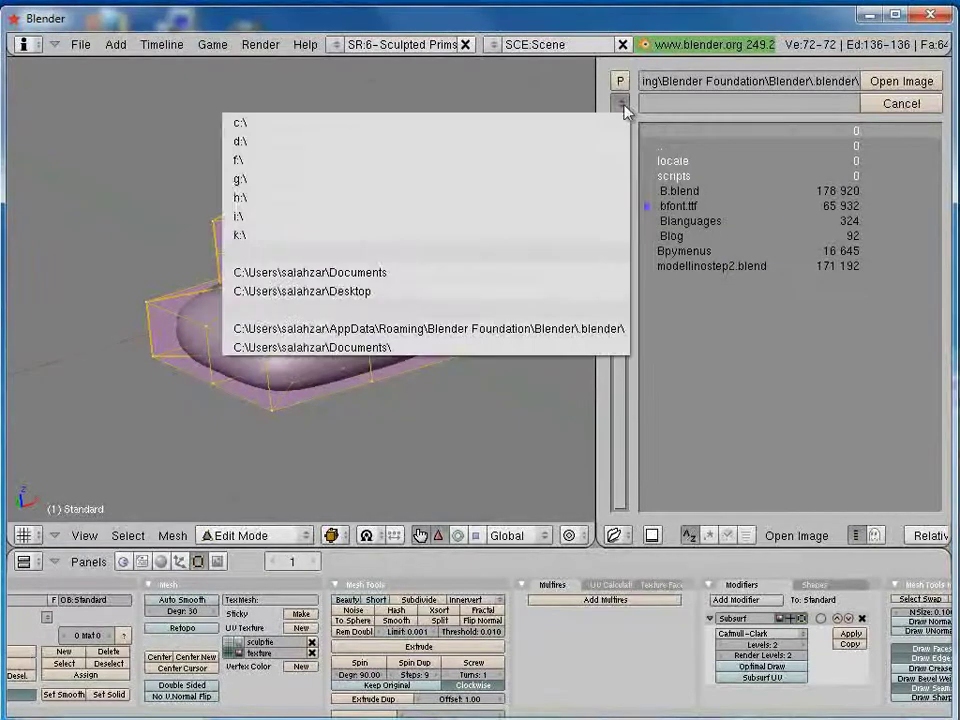
pyautogui.click(484, 286)
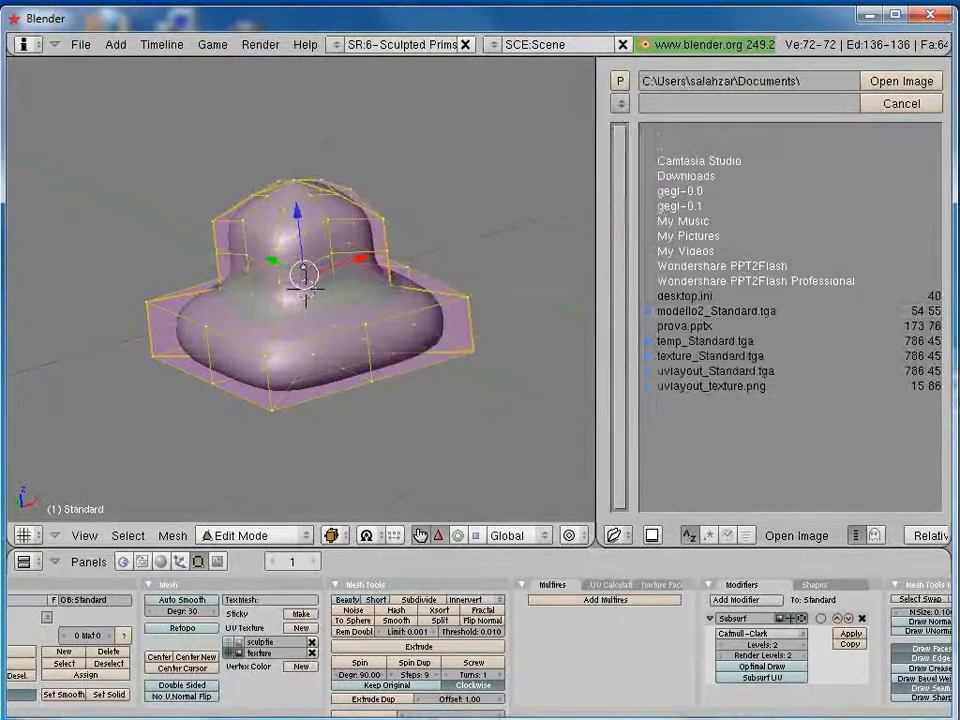
pyautogui.click(706, 360)
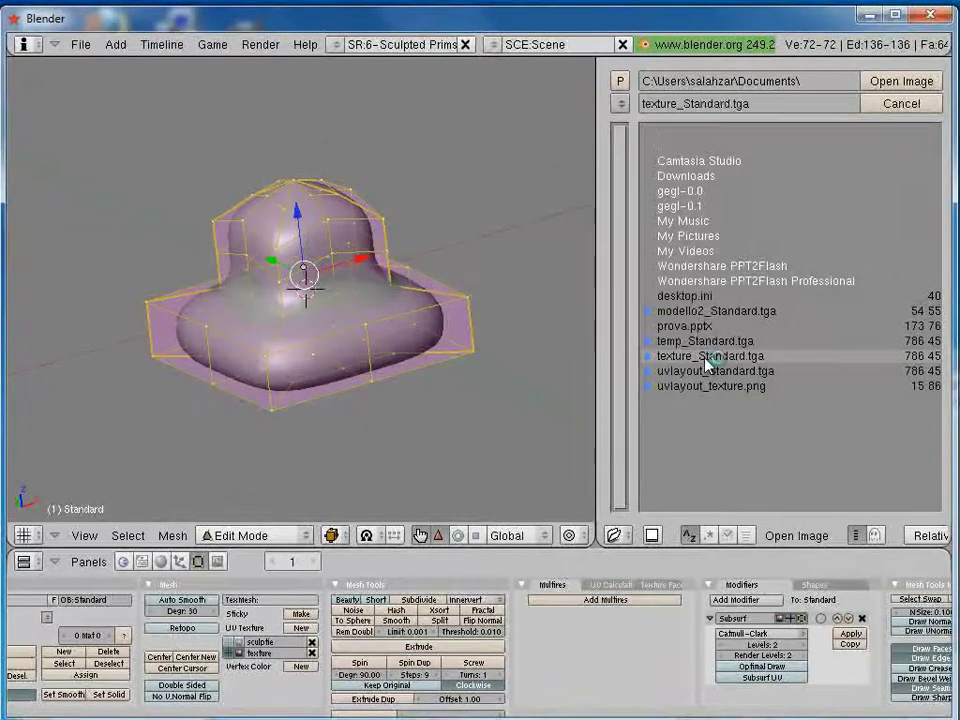
pyautogui.click(901, 80)
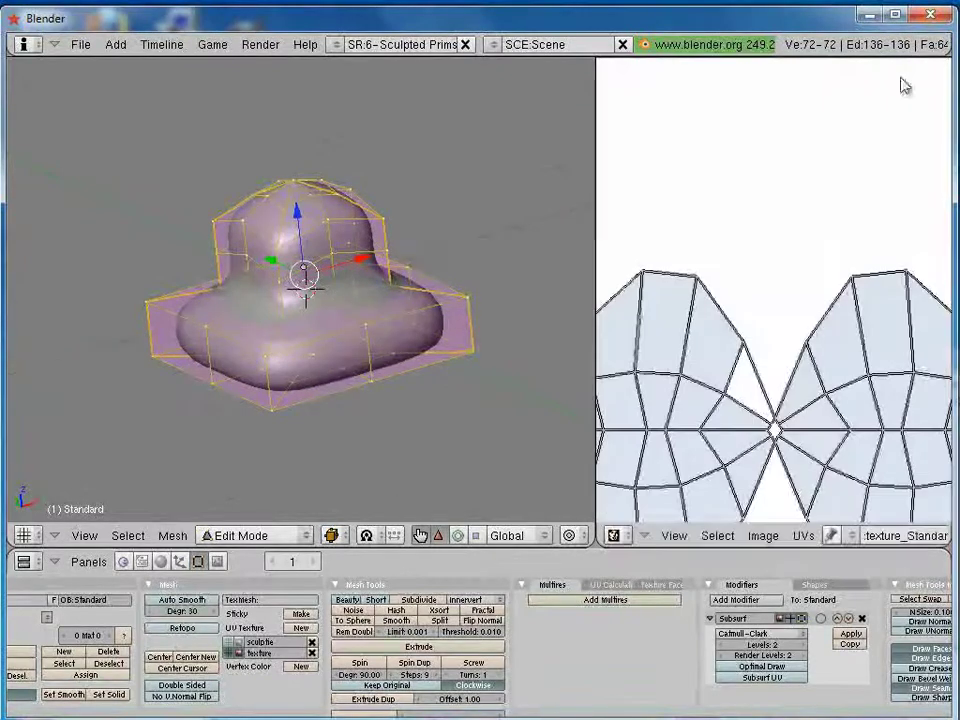
pyautogui.scroll(-2, 806, 268)
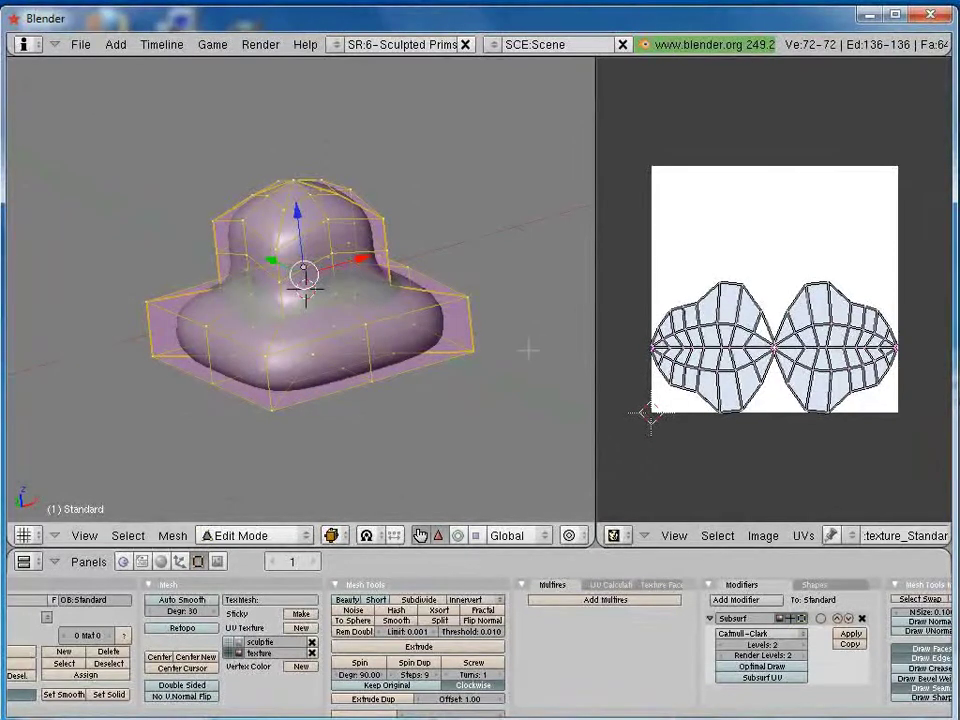
pyautogui.press('Tab')
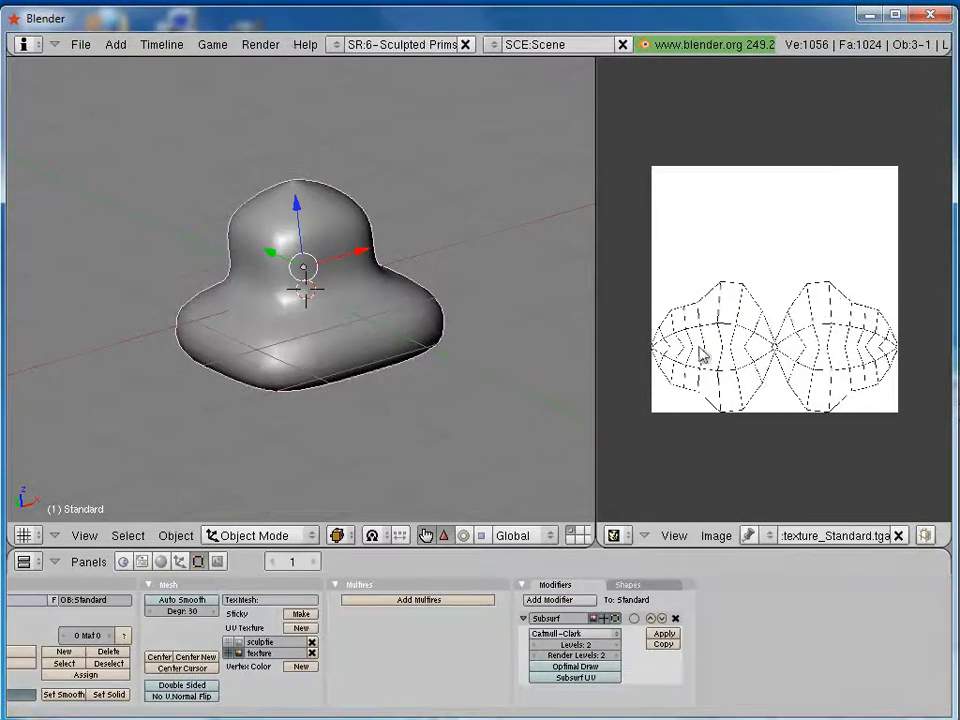
# Step: Re-enter Edit Mode, set the viewport draw type to Textured, and orbit the view
pyautogui.press('Tab')
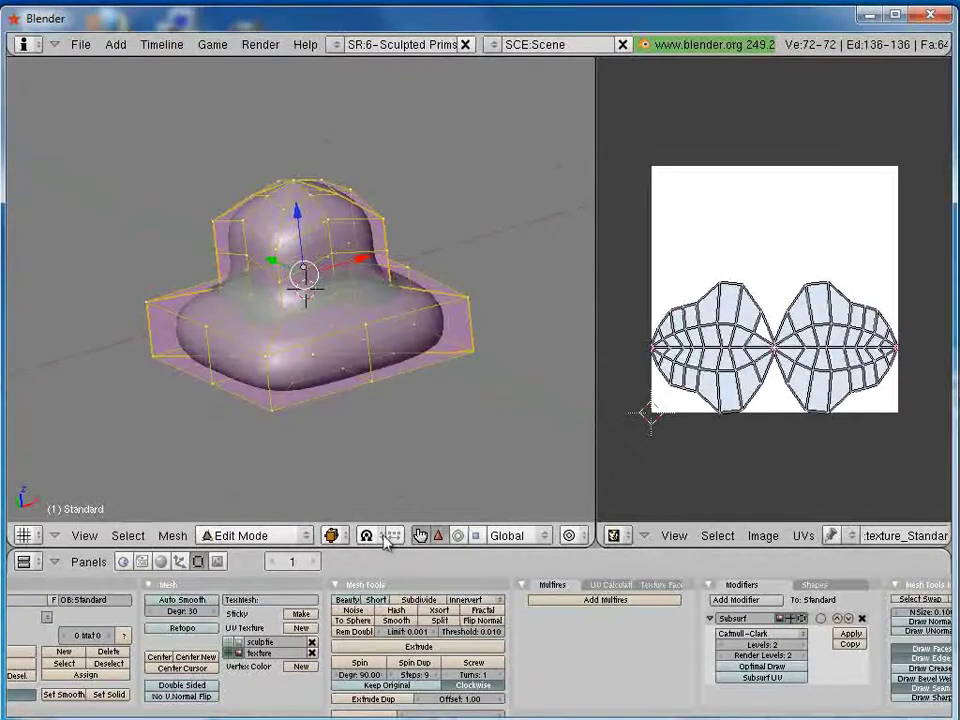
pyautogui.click(333, 536)
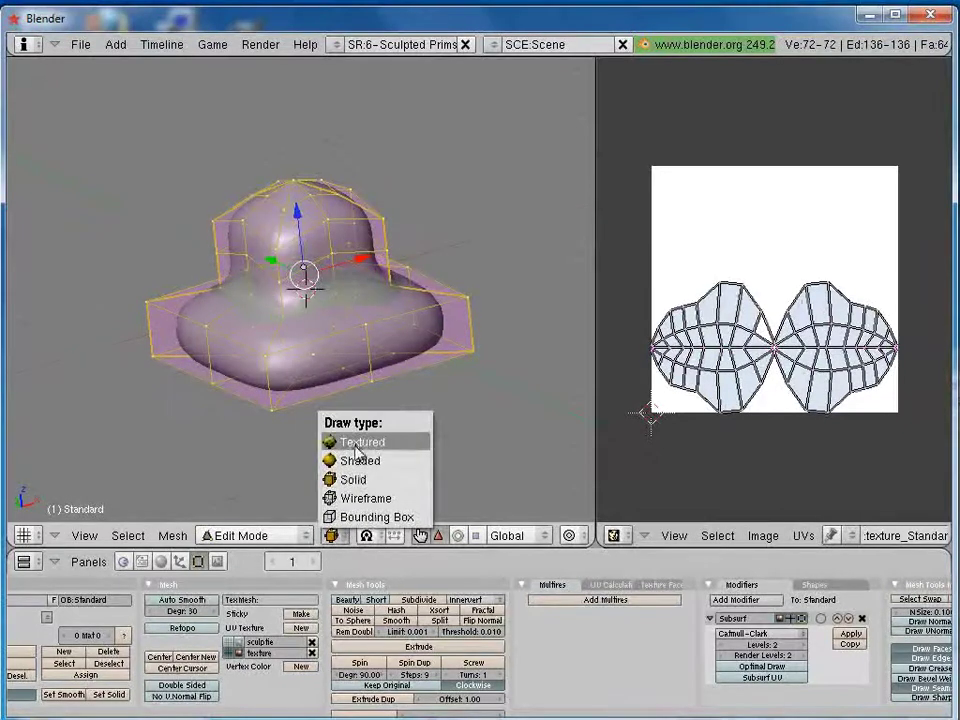
pyautogui.click(362, 440)
pyautogui.moveTo(317, 357); pyautogui.dragTo(345, 296, button='middle')
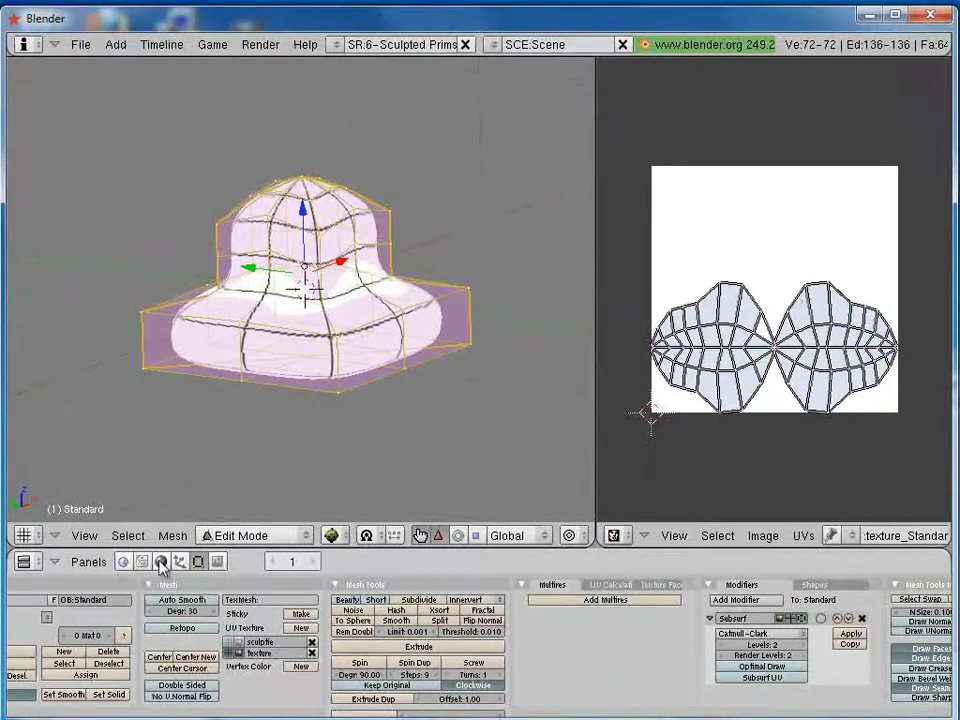
# Step: Add a new material to the mesh with a new texture named 'Texture'
pyautogui.click(161, 562)
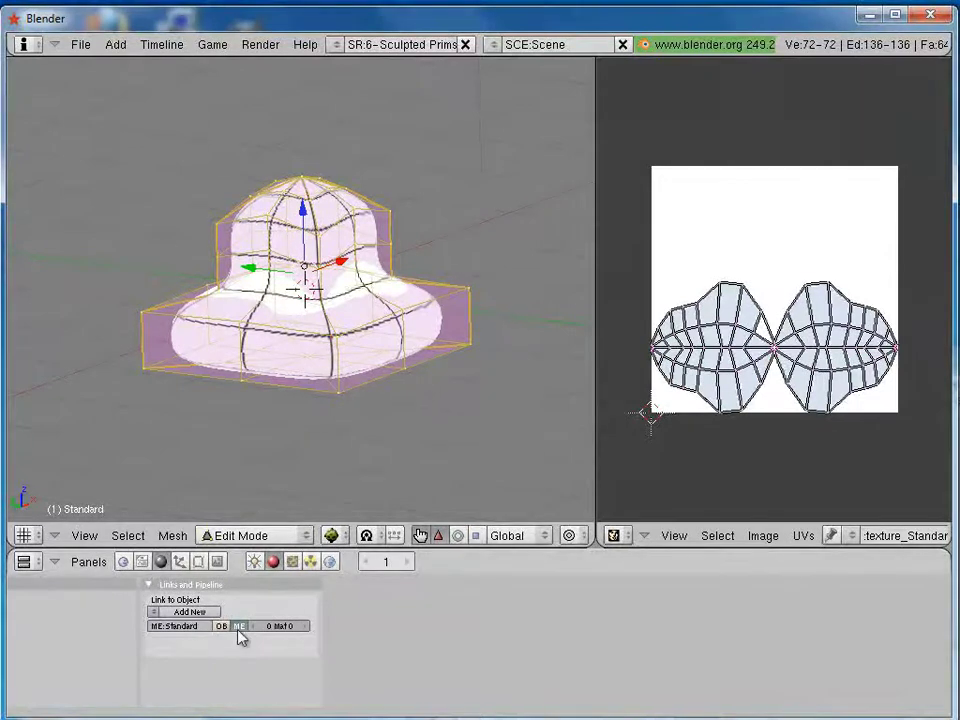
pyautogui.click(190, 612)
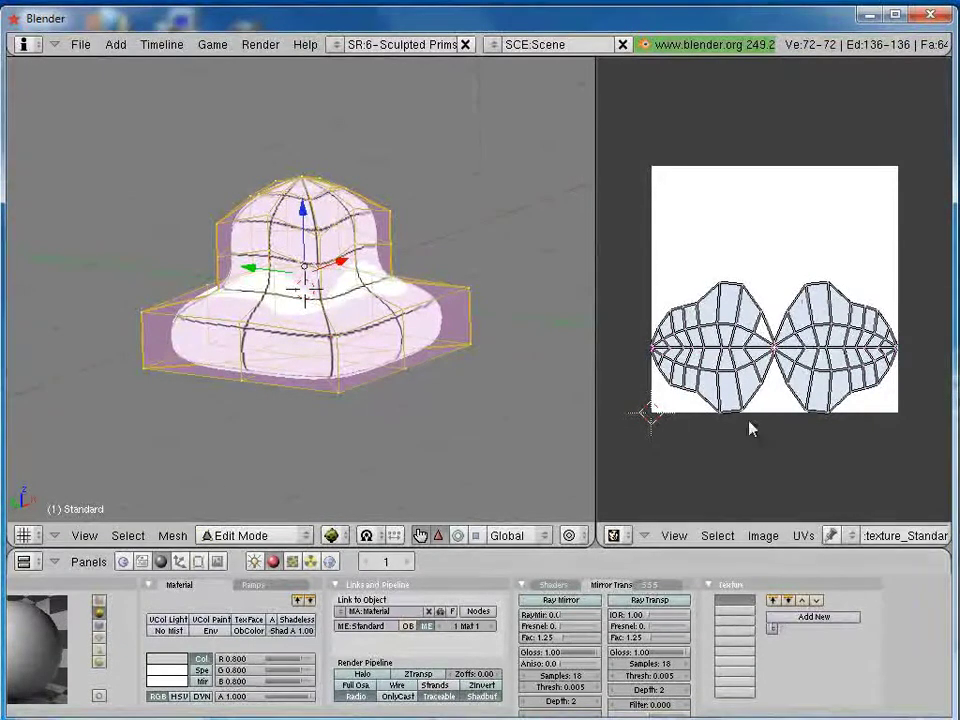
pyautogui.click(789, 617)
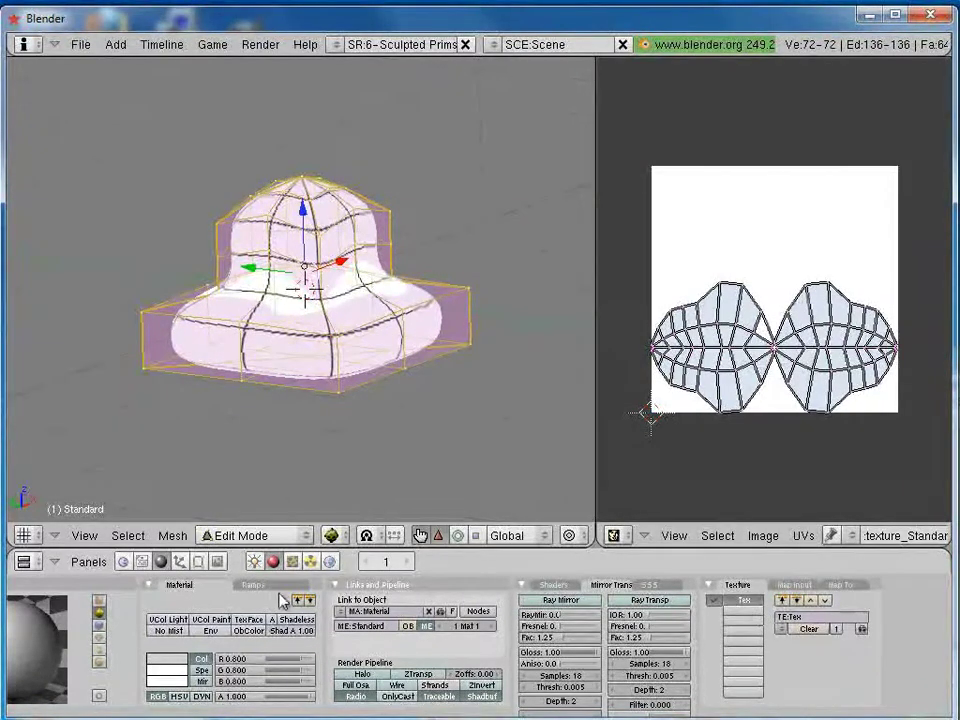
pyautogui.click(805, 618)
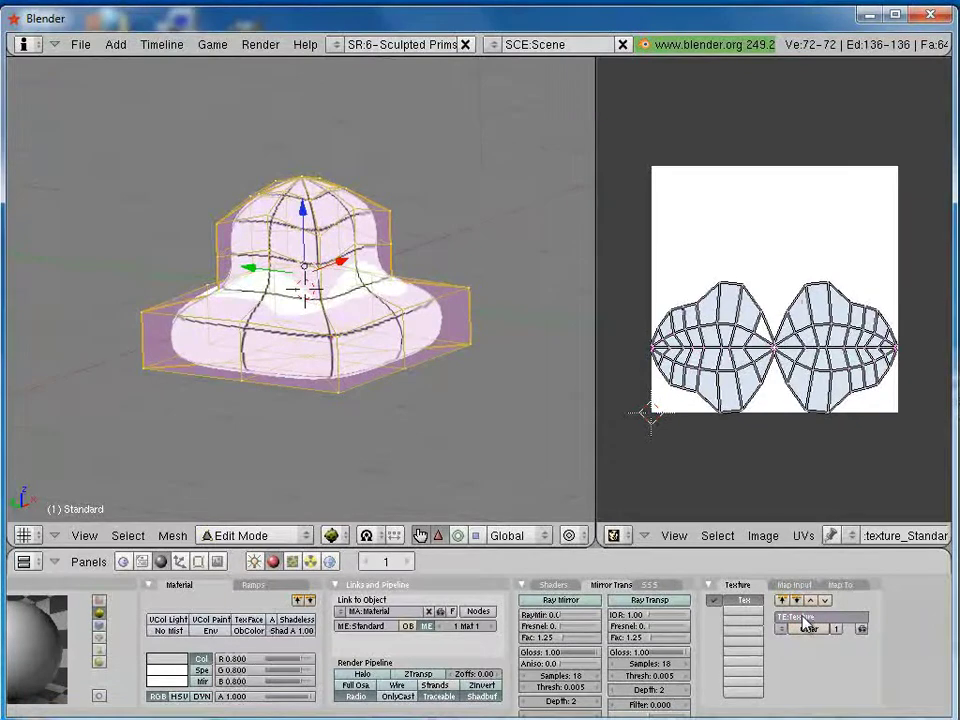
pyautogui.press('Return')
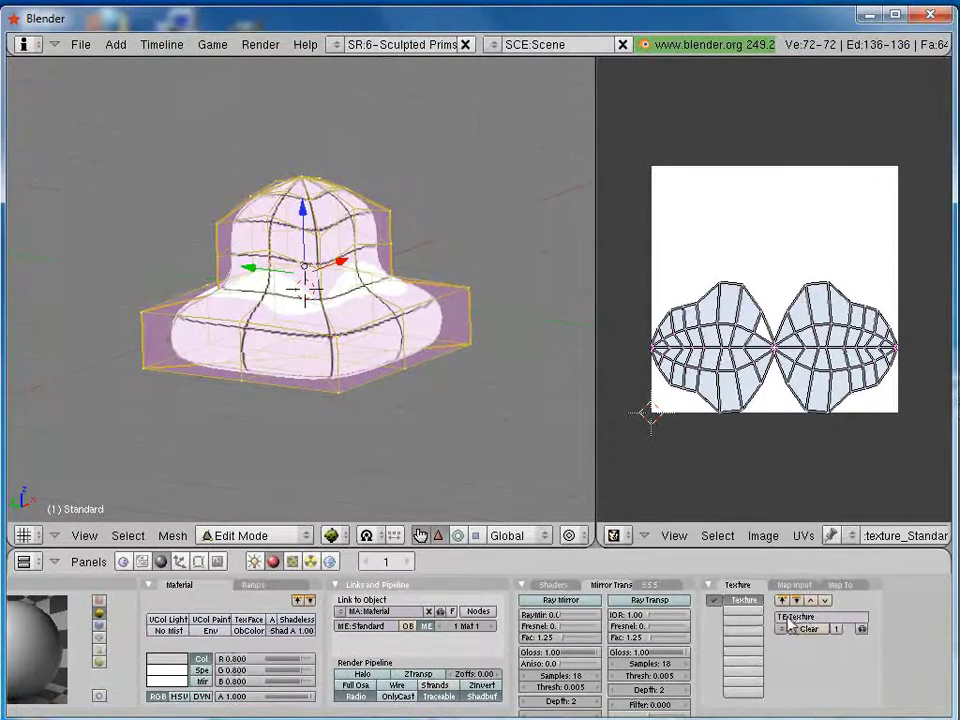
# Step: Make 'Texture' an Image texture that uses texture_Standard.tga
pyautogui.click(291, 561)
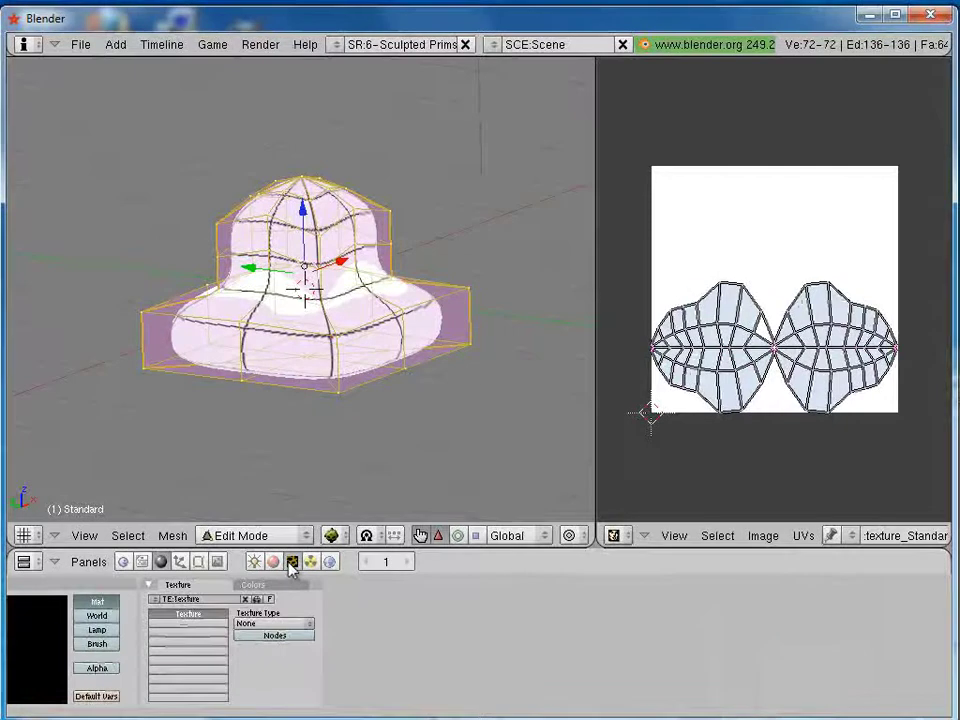
pyautogui.click(256, 627)
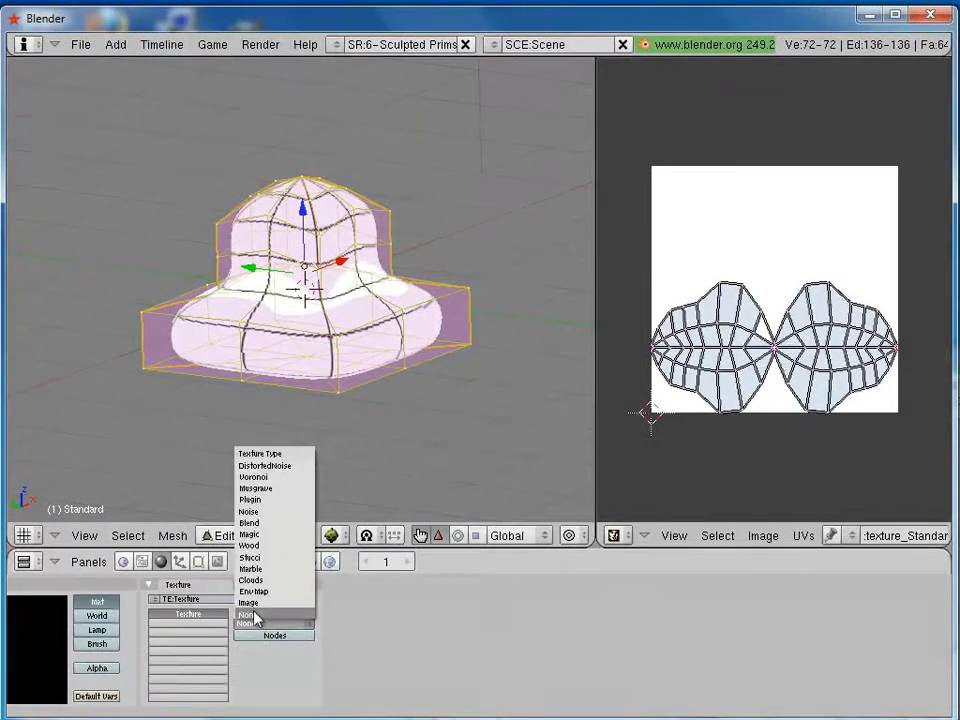
pyautogui.click(256, 612)
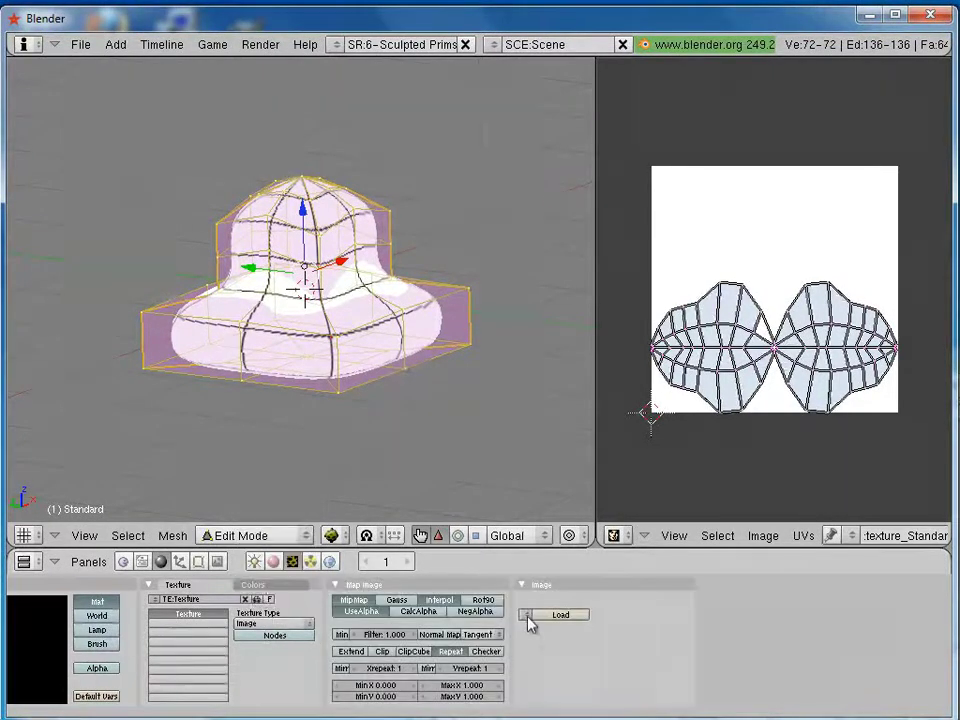
pyautogui.click(527, 615)
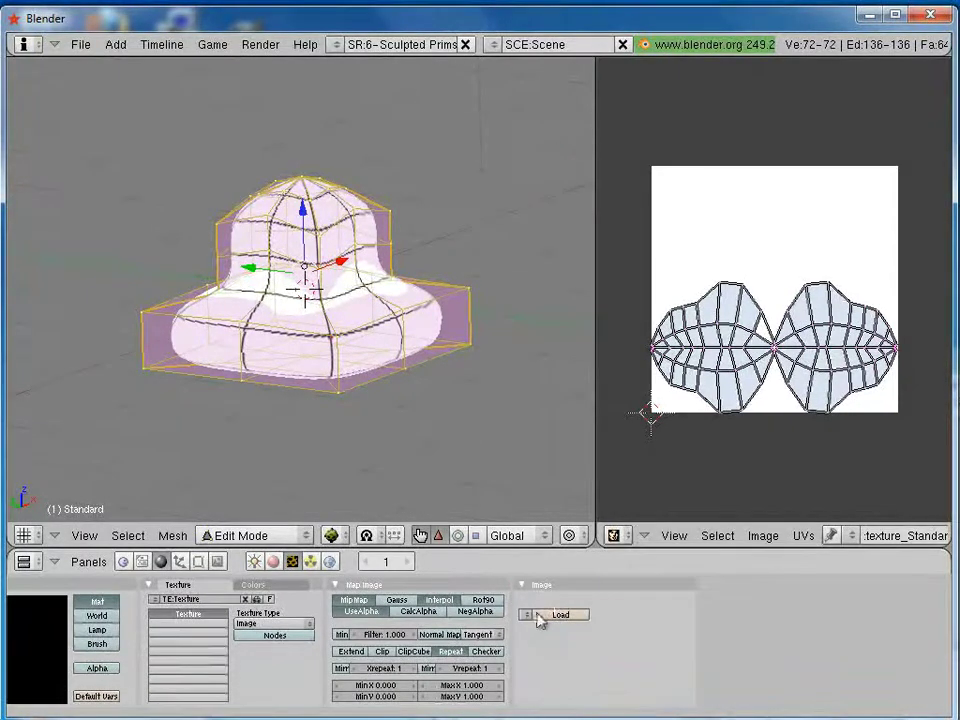
pyautogui.click(528, 620)
pyautogui.click(527, 614)
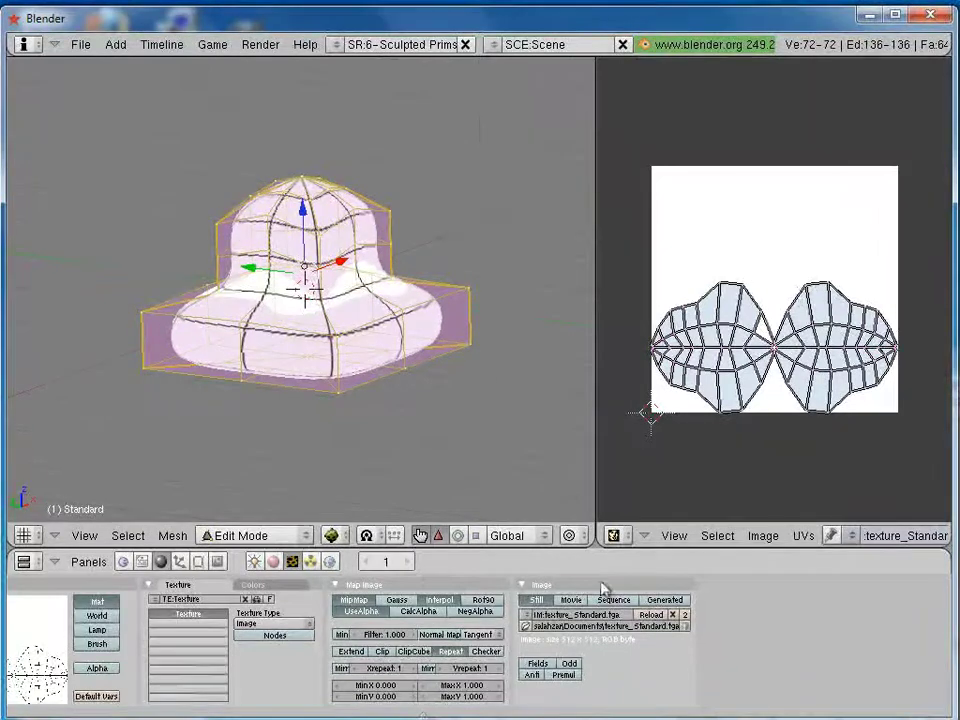
pyautogui.click(574, 675)
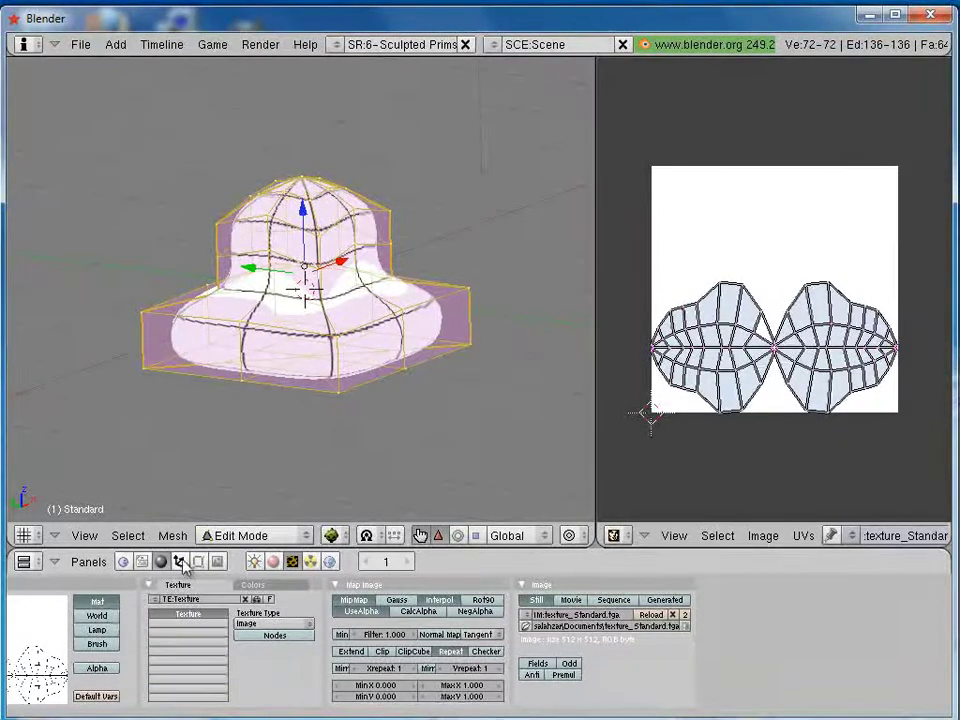
# Step: In Map Input, map the material's texture by UV using the layer 'Texture'
pyautogui.click(272, 562)
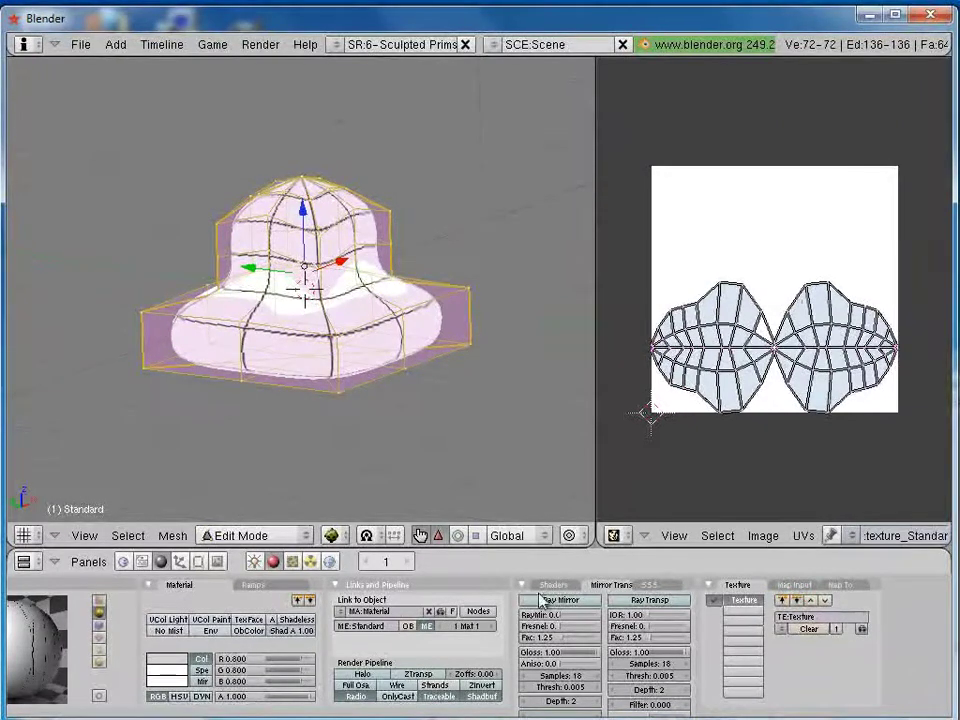
pyautogui.click(793, 585)
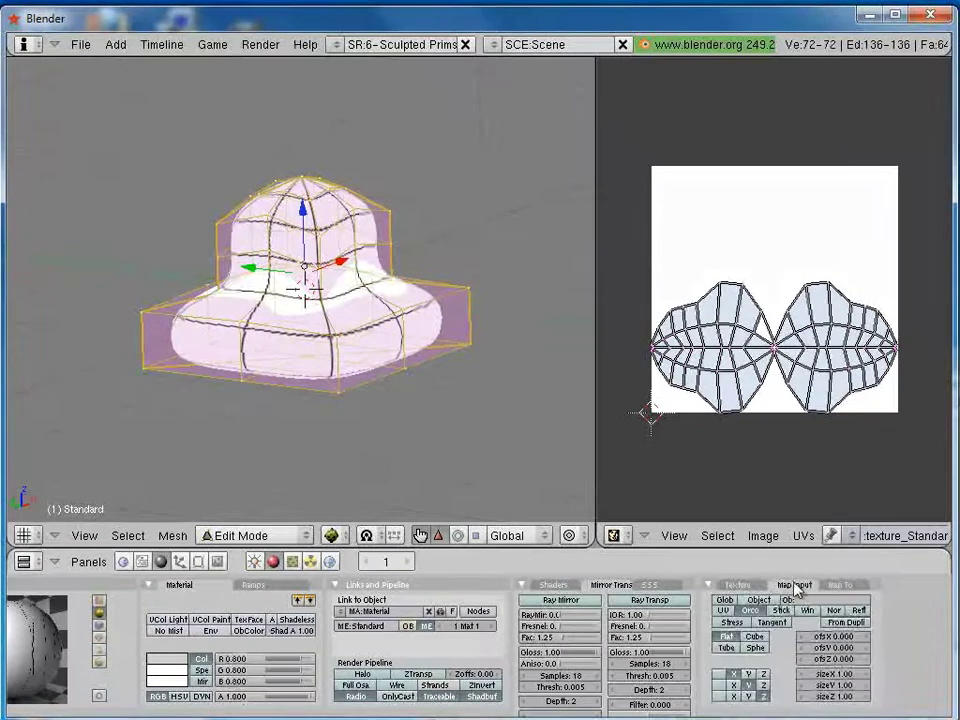
pyautogui.click(723, 610)
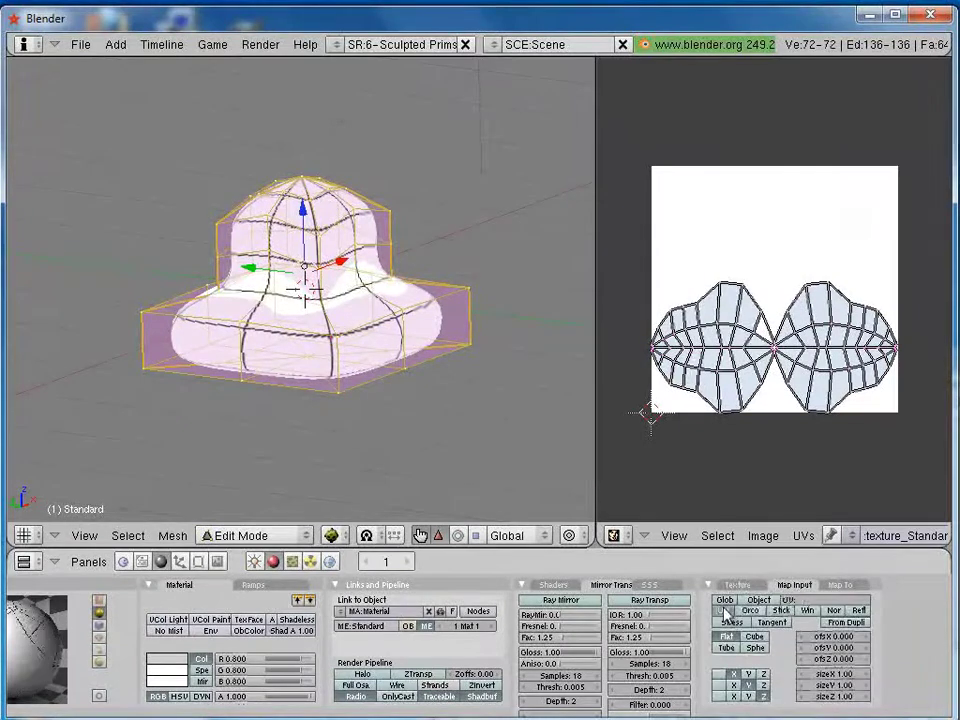
pyautogui.click(810, 600)
pyautogui.write('Texture')
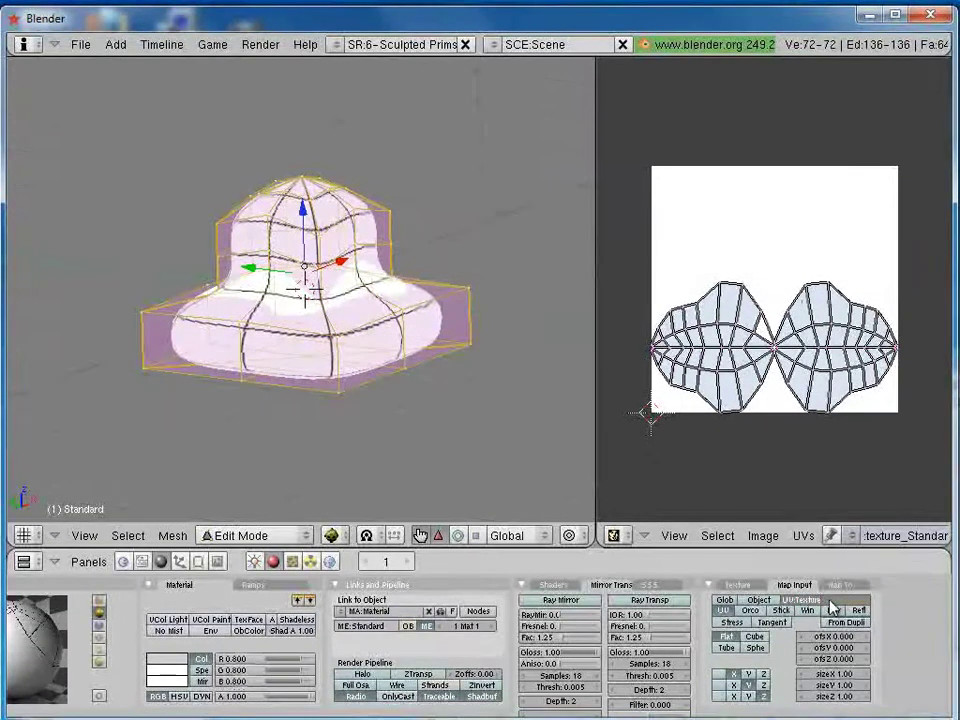
pyautogui.click(833, 606)
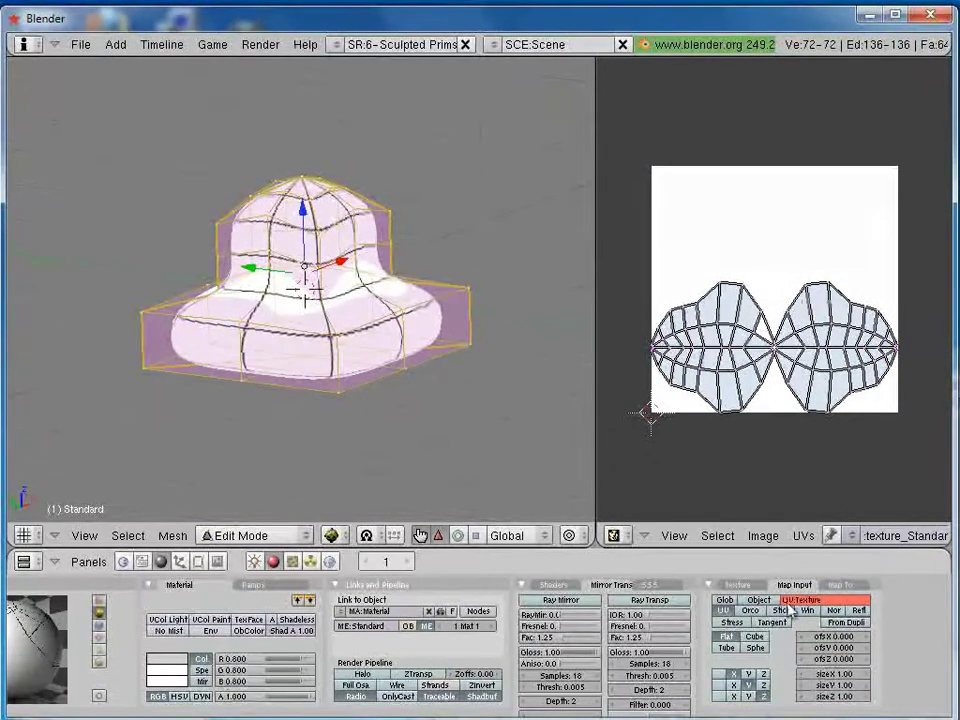
# Step: Confirm the 'Texture' UV layer name, then set sculptie as the active UV layer
pyautogui.click(198, 562)
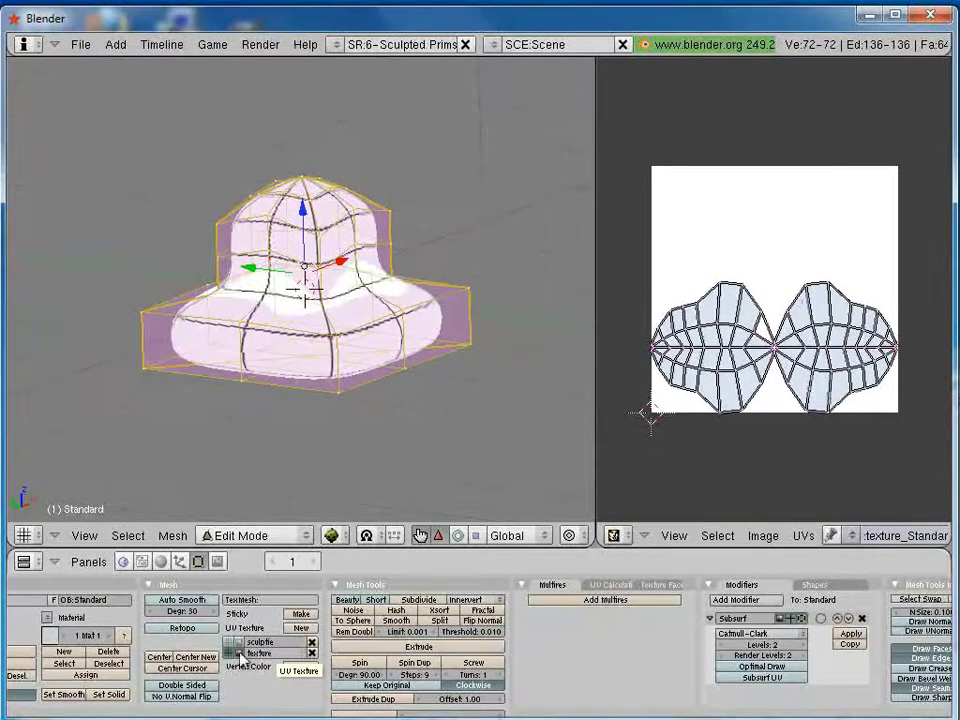
pyautogui.click(160, 562)
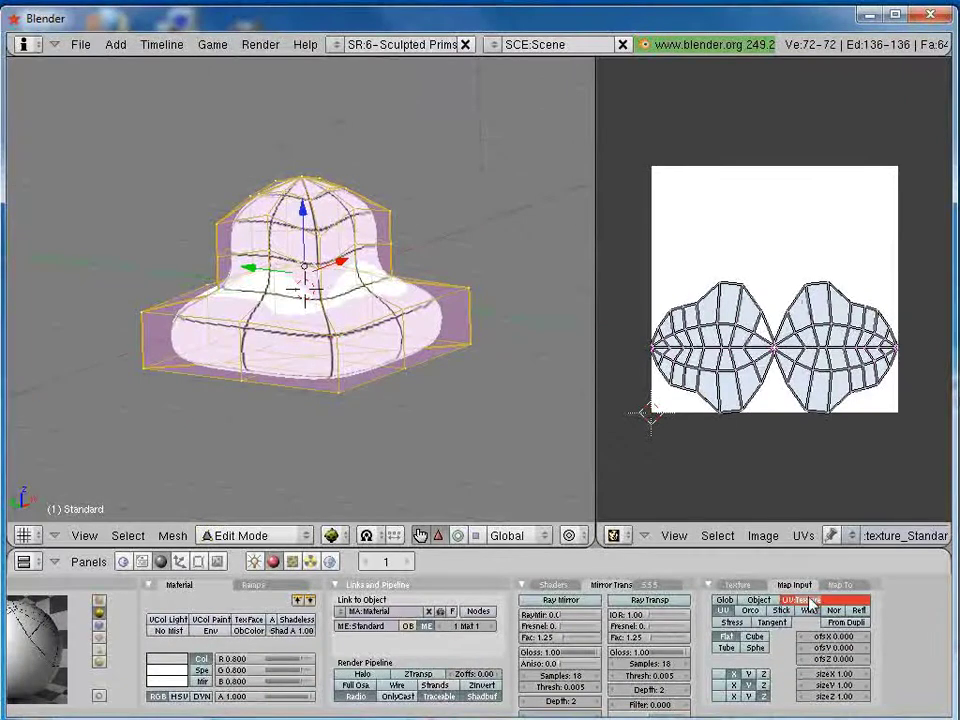
pyautogui.press('Return')
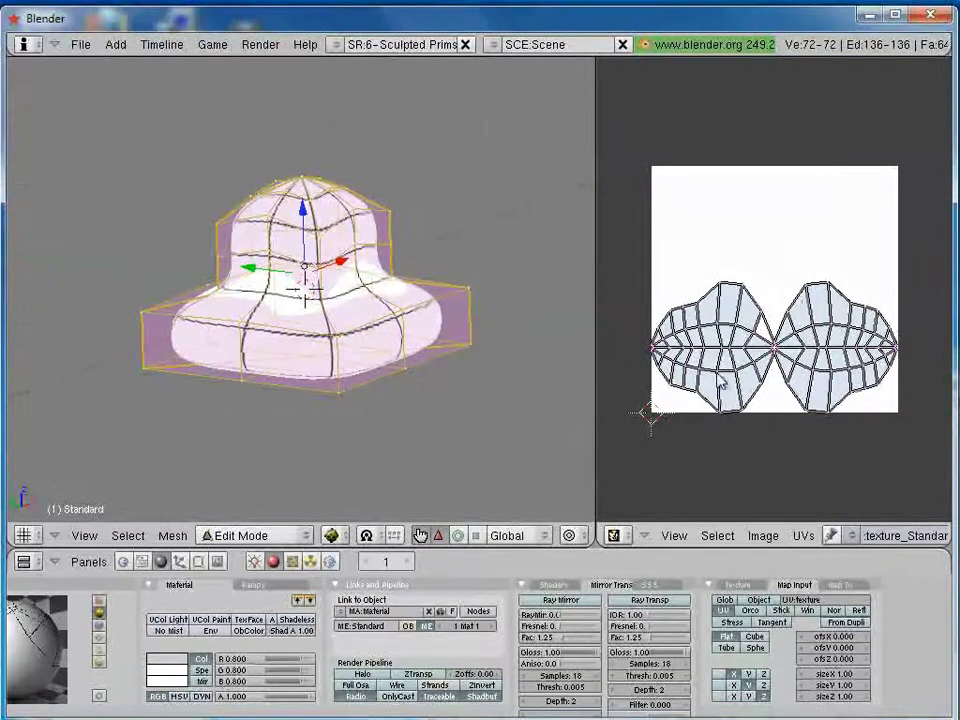
pyautogui.click(197, 561)
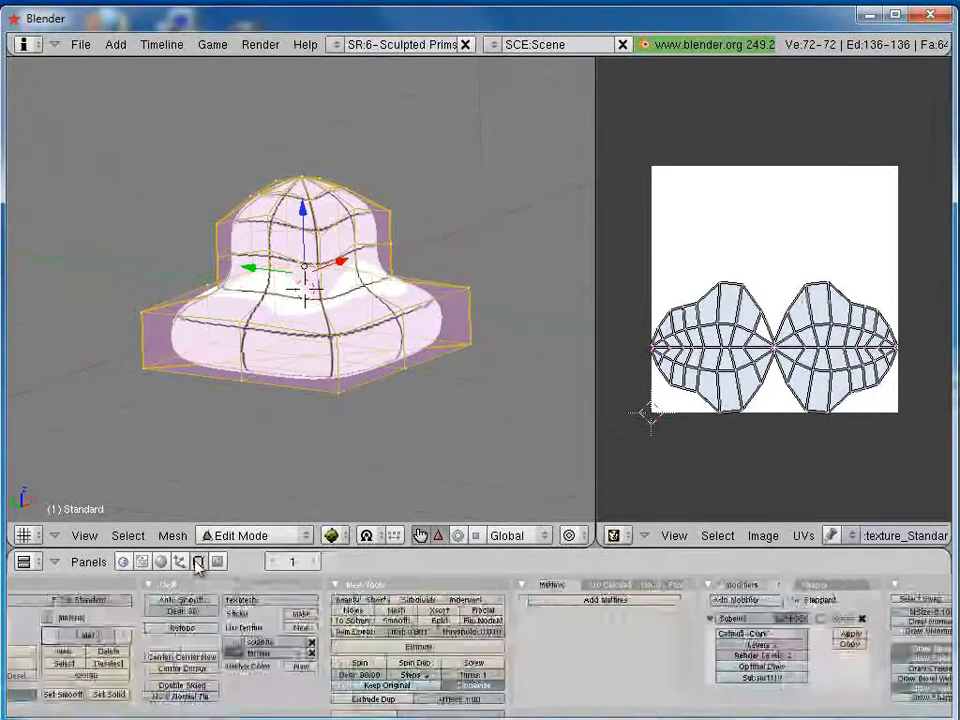
pyautogui.click(234, 643)
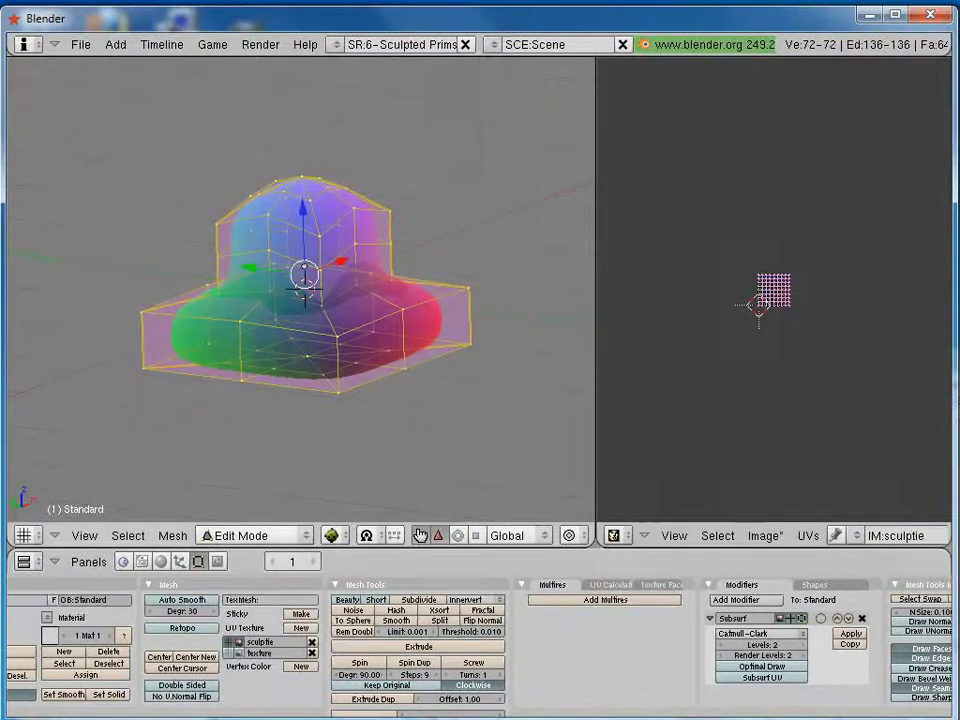
# Step: Bake Render Meshes with Texture Only, then zoom the image editor to inspect the grid
pyautogui.click(260, 46)
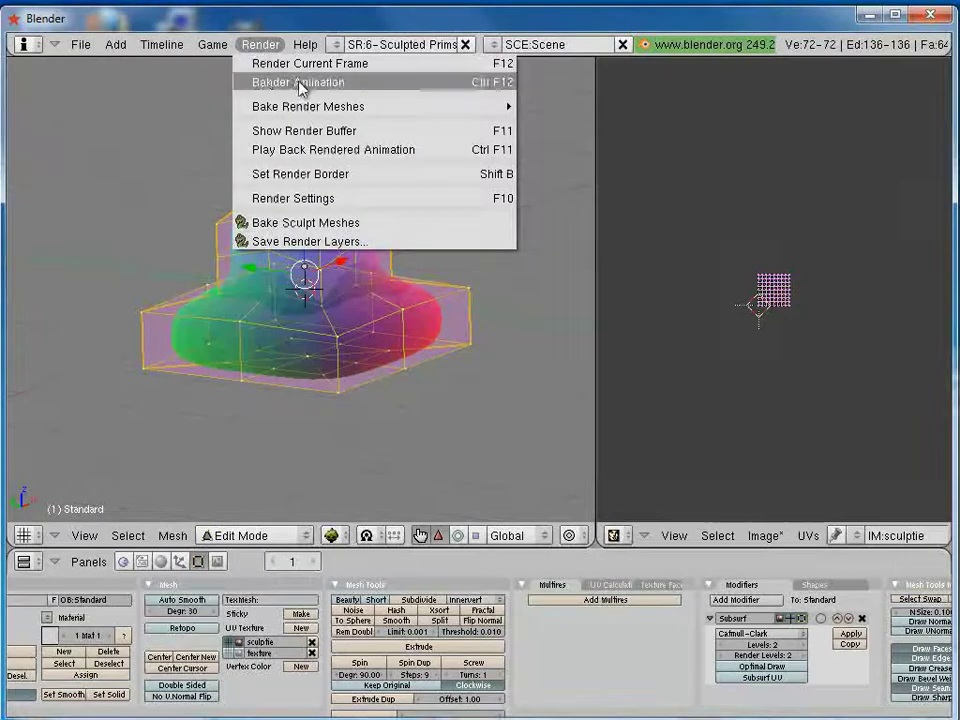
pyautogui.moveTo(308, 106)
pyautogui.click(581, 188)
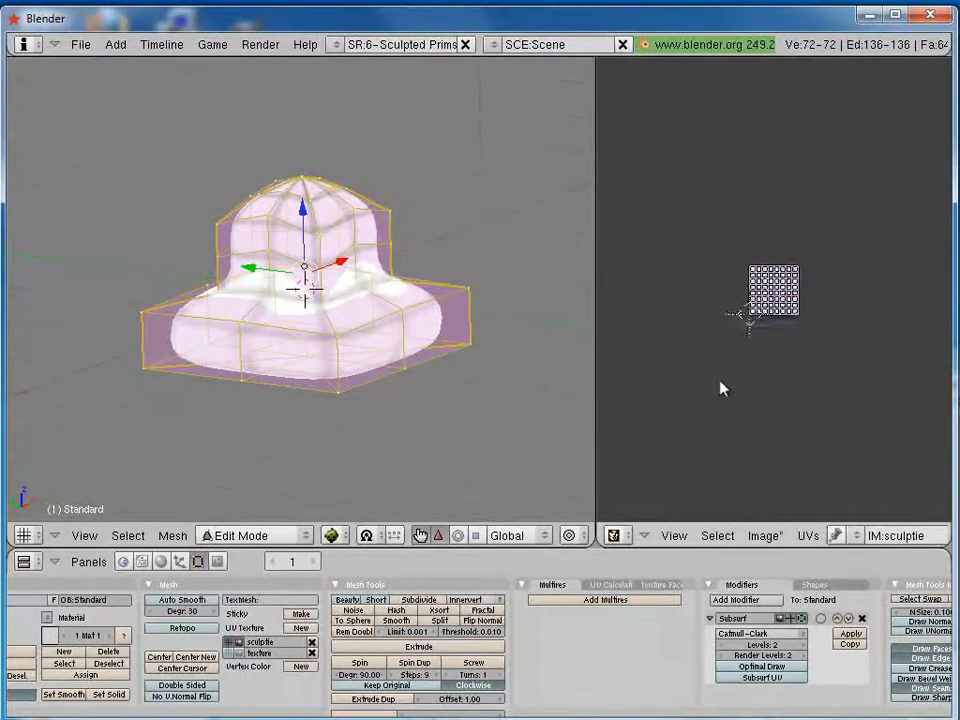
pyautogui.scroll(4, 720, 388)
pyautogui.scroll(3, 720, 388)
pyautogui.scroll(1, 723, 388)
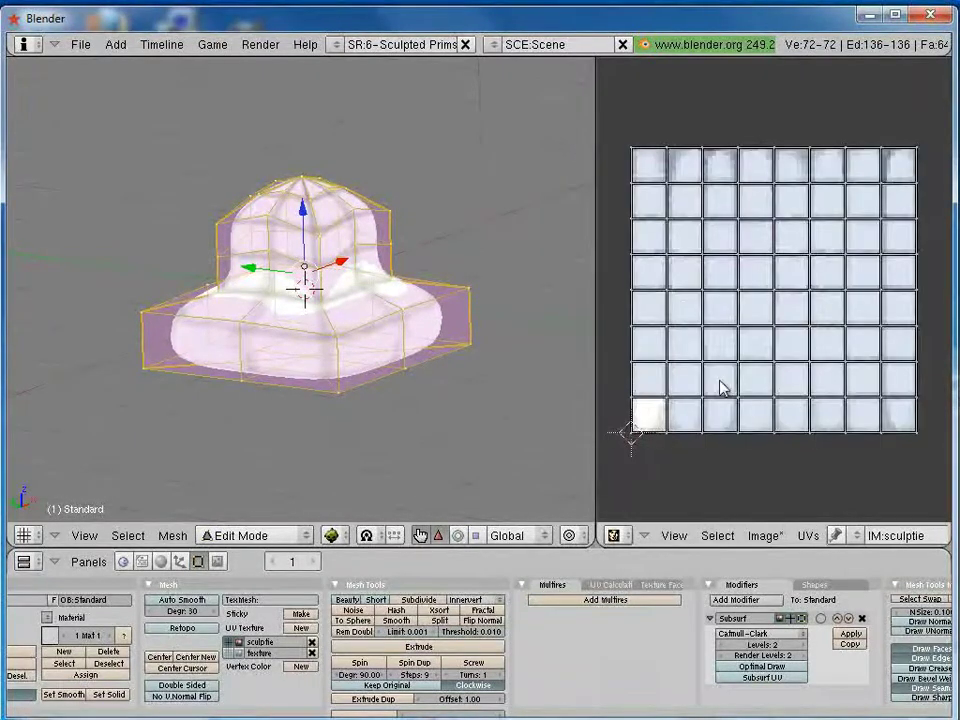
pyautogui.scroll(3, 722, 390)
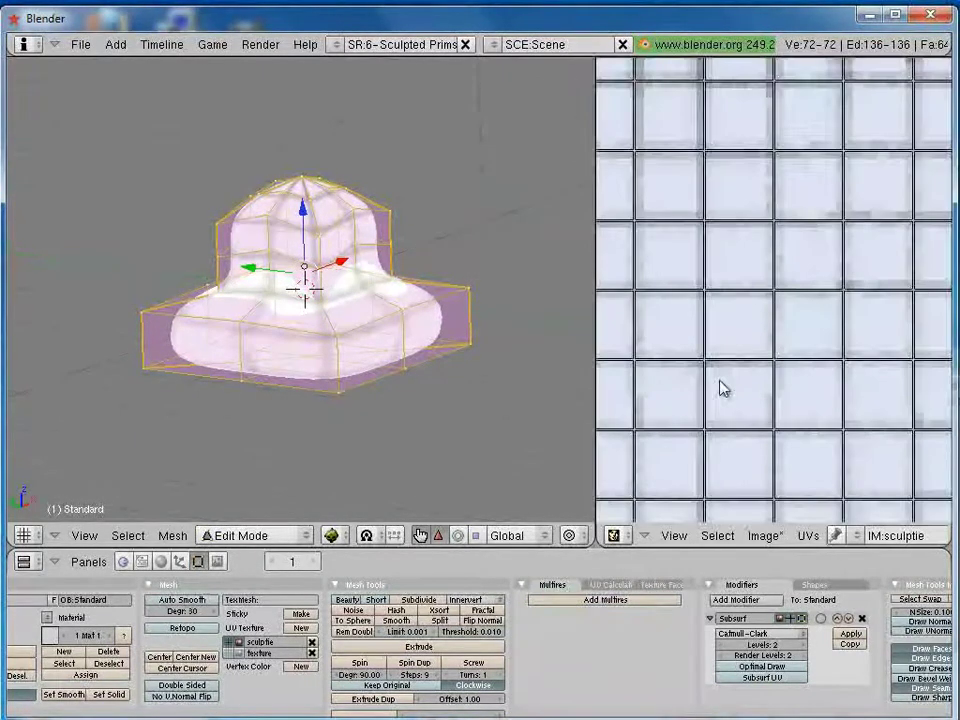
pyautogui.scroll(-2, 722, 390)
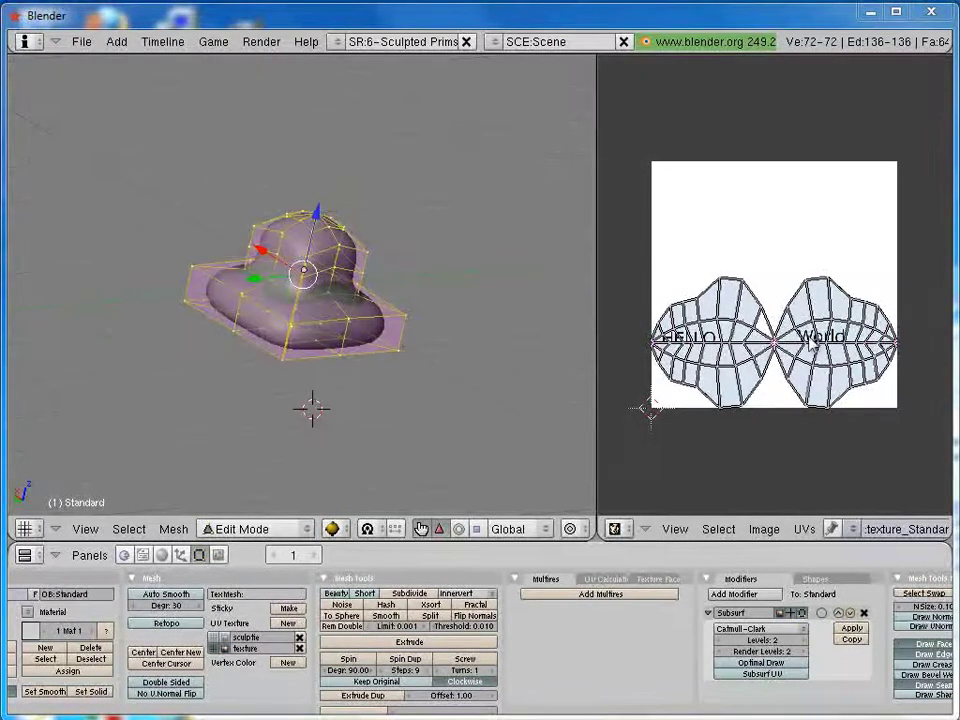
# Step: Draw the mesh Textured, orbit to see the HELLO lettering, and select the baked image
pyautogui.click(332, 529)
pyautogui.click(357, 437)
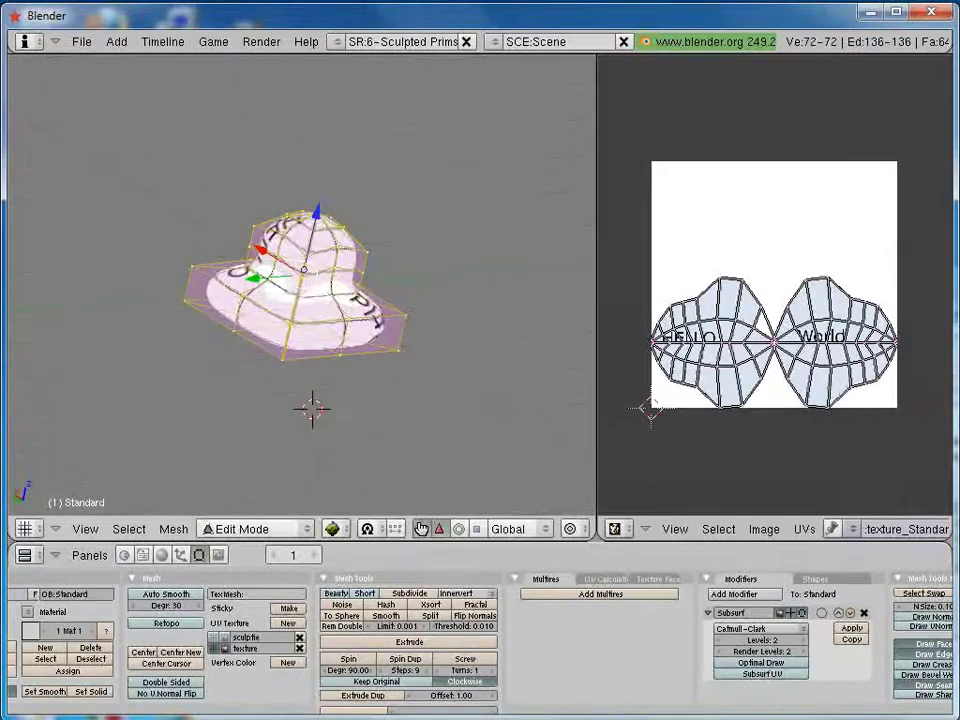
pyautogui.moveTo(285, 287)
pyautogui.mouseDown(button='middle')
pyautogui.moveTo(320, 290)
pyautogui.moveTo(347, 250)
pyautogui.moveTo(313, 320)
pyautogui.mouseUp(button='middle')
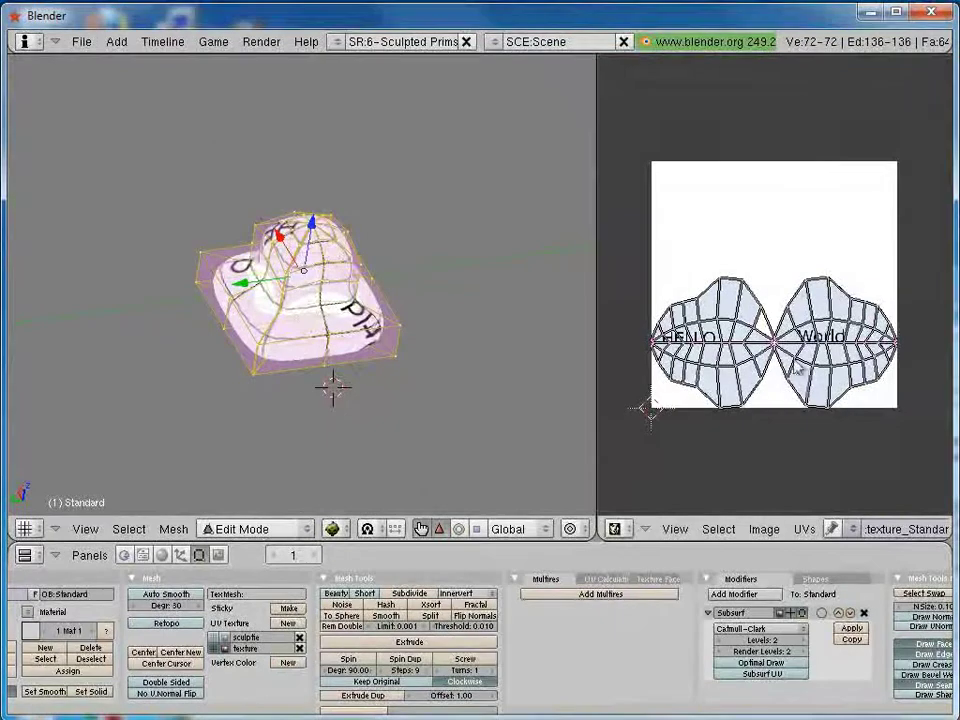
pyautogui.moveTo(313, 320); pyautogui.dragTo(560, 290, button='middle')
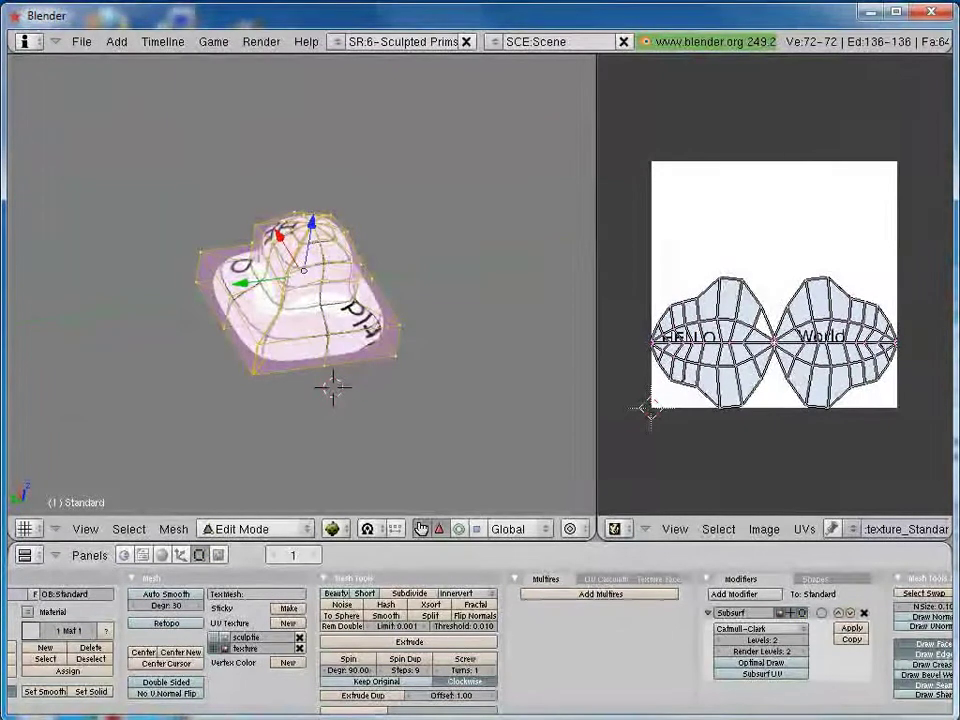
pyautogui.click(760, 408)
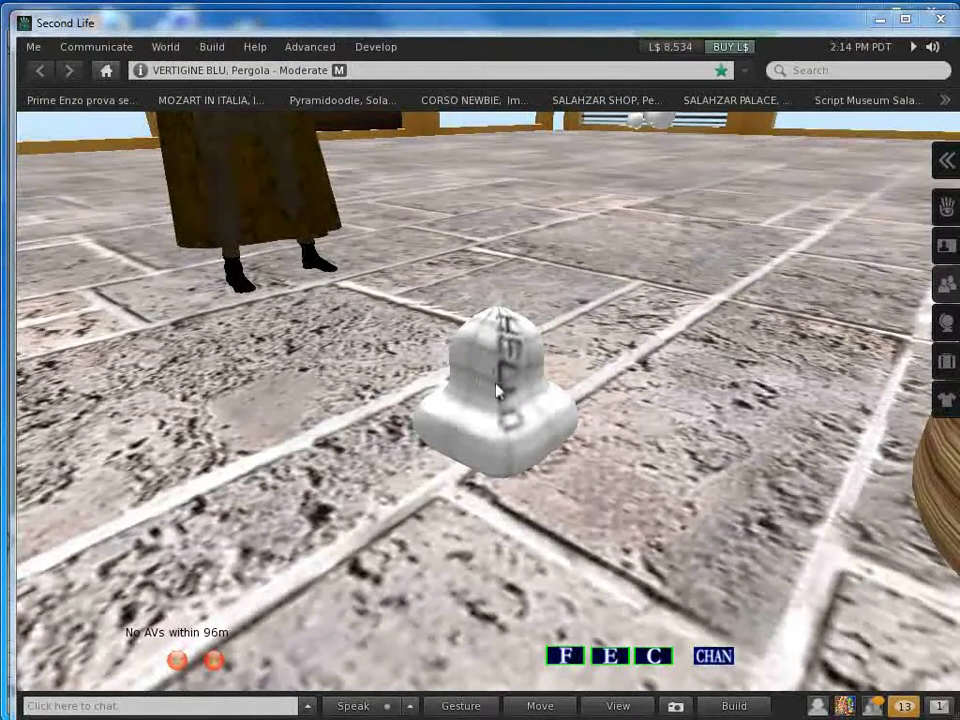
pyautogui.rightClick(497, 384)
pyautogui.click(535, 408)
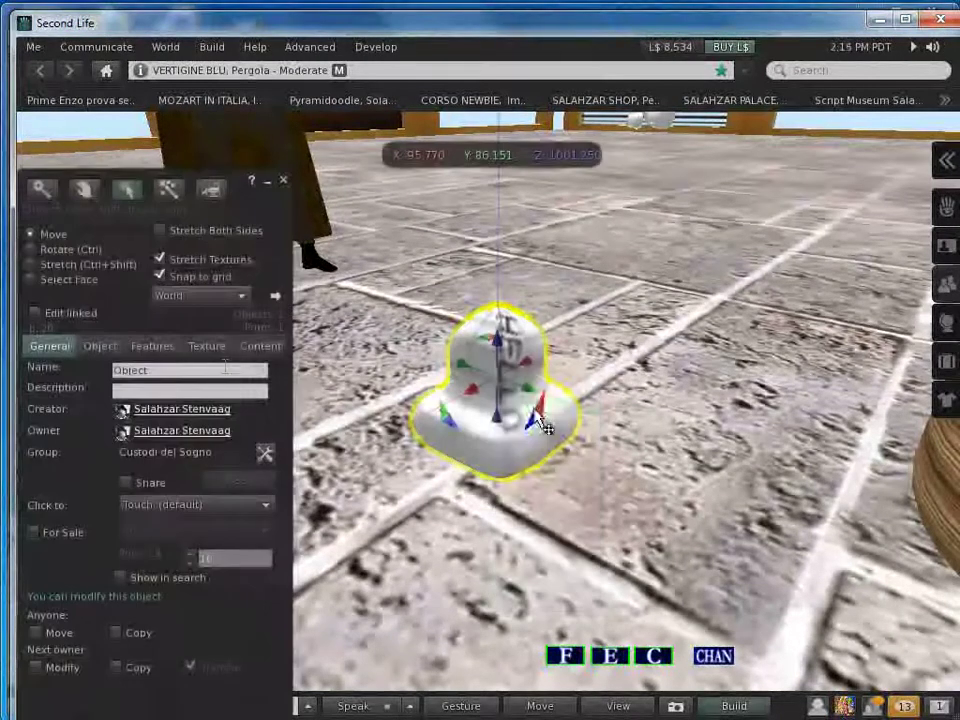
pyautogui.click(101, 346)
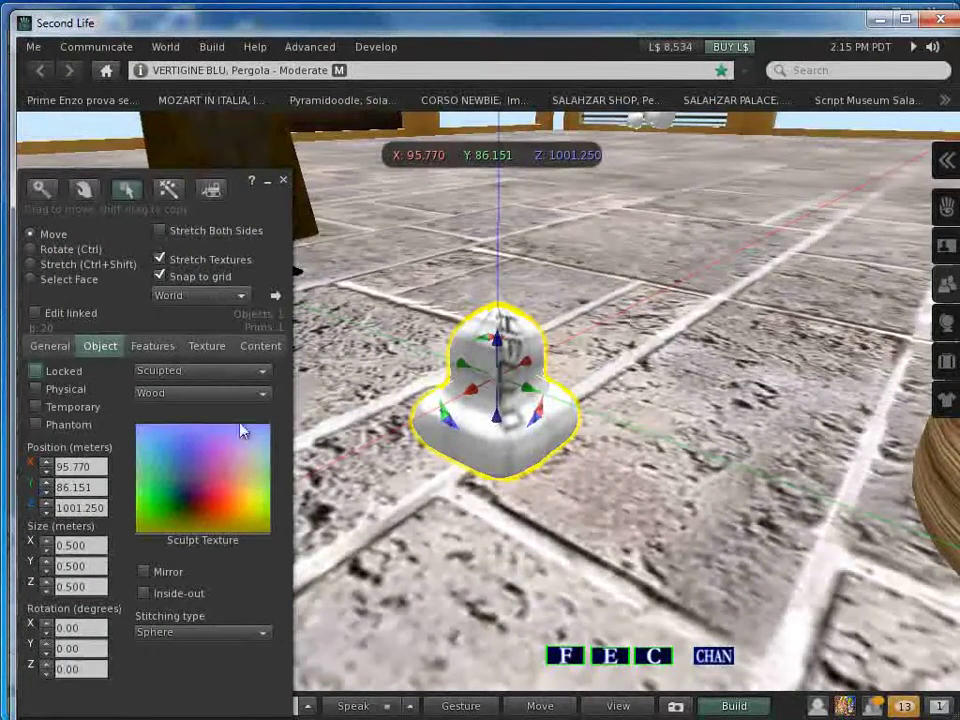
pyautogui.click(216, 347)
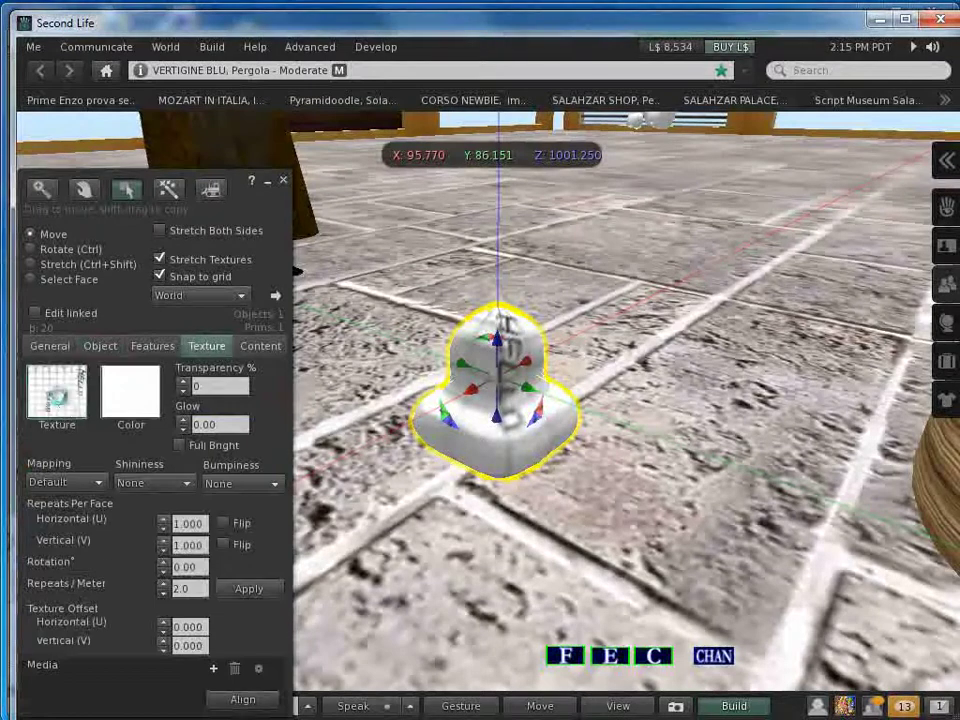
pyautogui.click(75, 392)
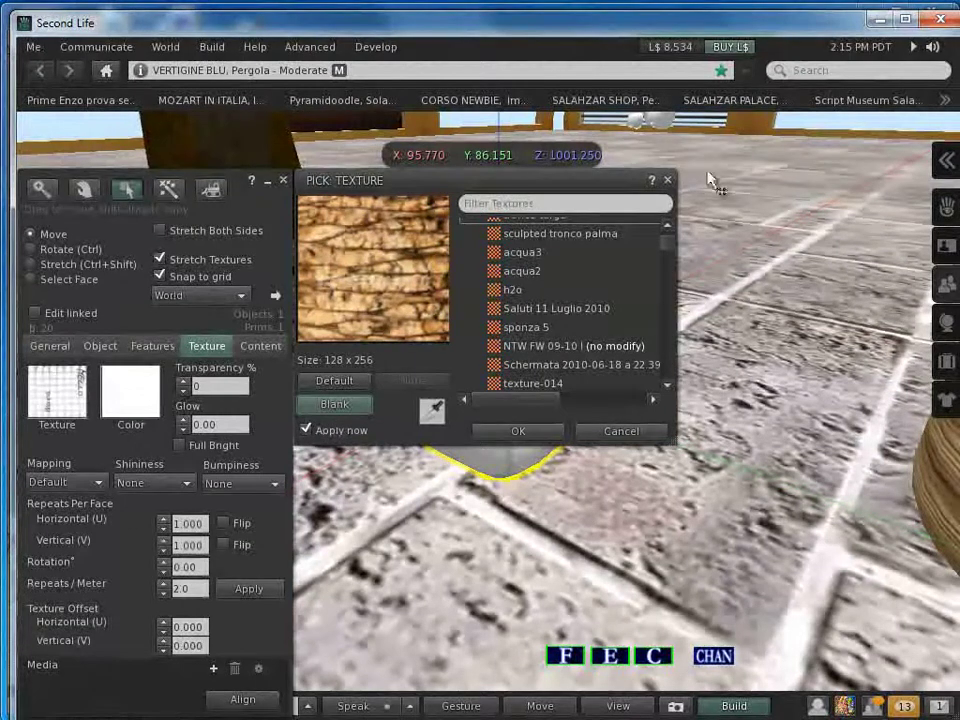
pyautogui.click(667, 180)
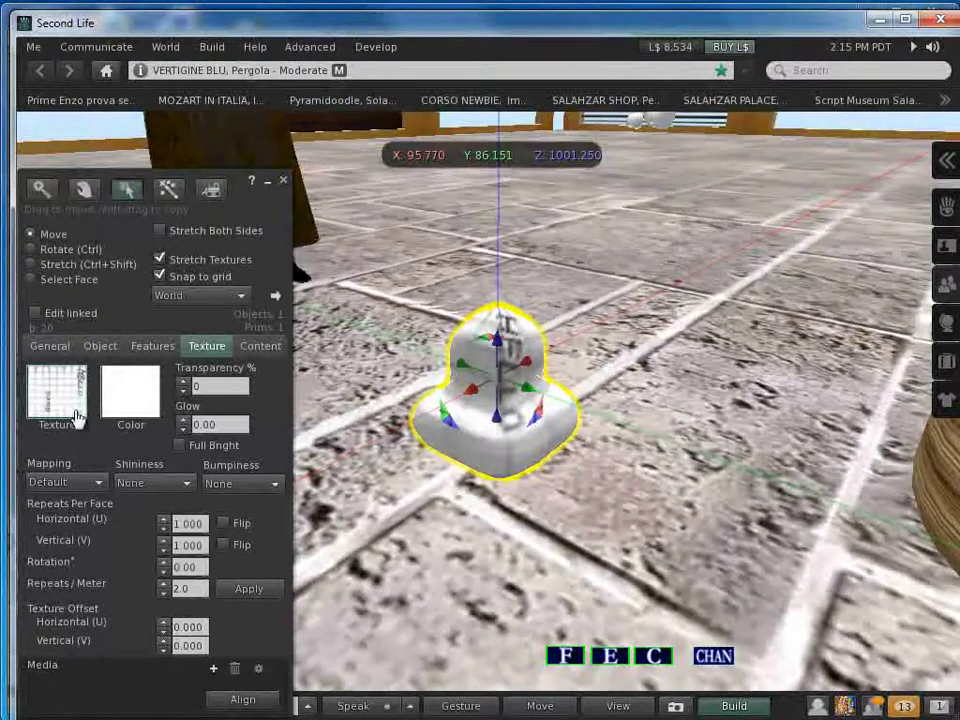
pyautogui.click(46, 400)
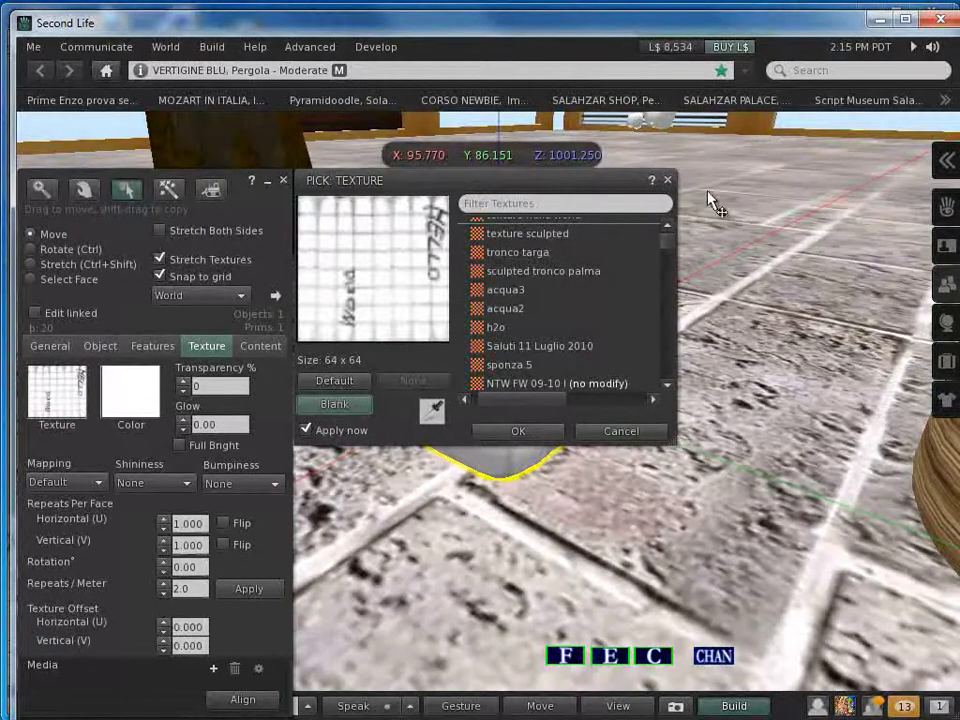
pyautogui.click(667, 180)
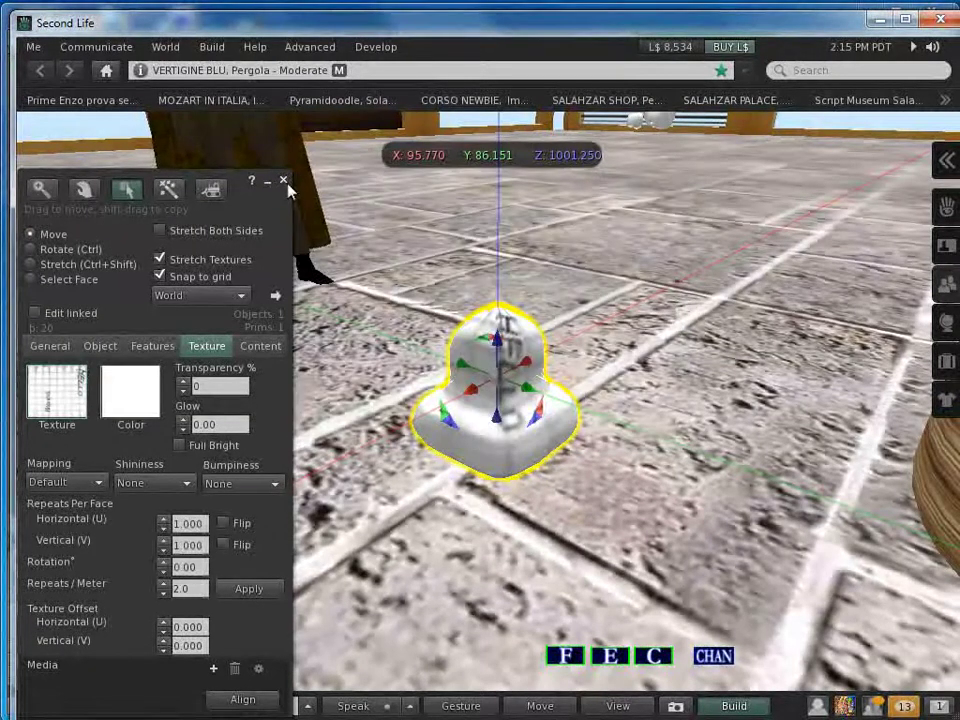
pyautogui.click(284, 182)
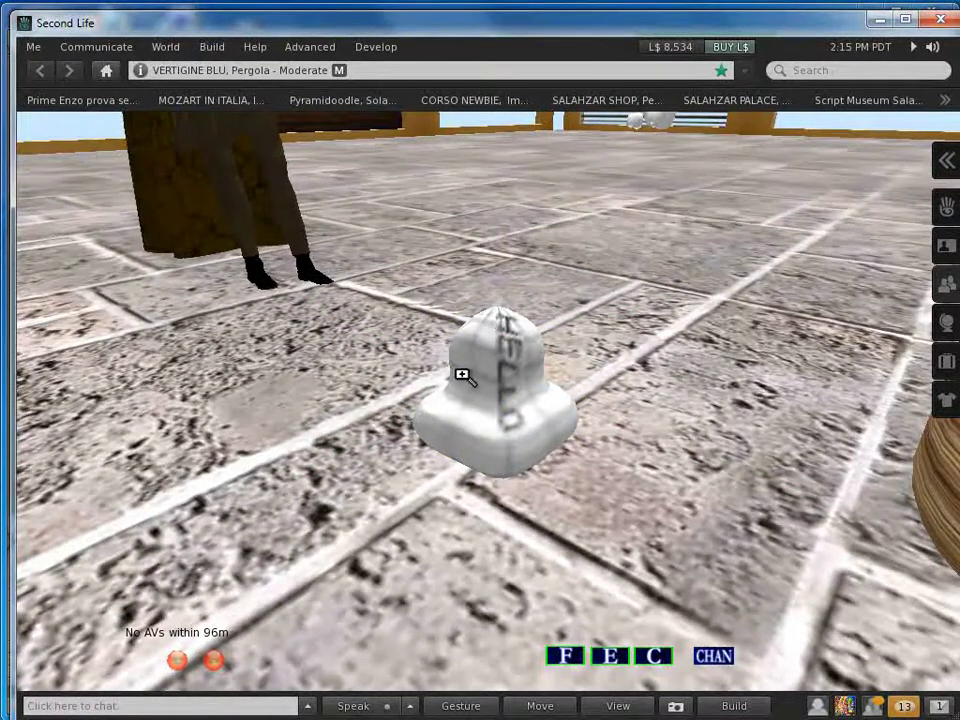
# Step: Restore and reposition the Second Life window, then bring Blender back to the front
pyautogui.moveTo(456, 36); pyautogui.dragTo(950, 250)
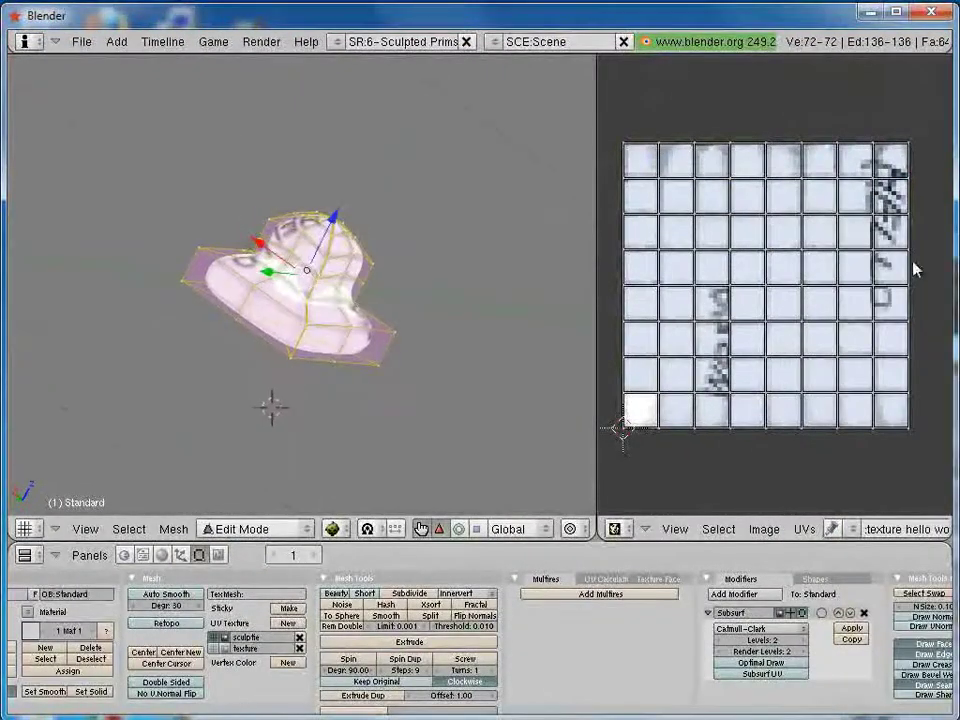
pyautogui.hotkey('alt', 'Tab')
pyautogui.moveTo(884, 154)
pyautogui.mouseDown()
pyautogui.moveTo(645, 78)
pyautogui.moveTo(466, 40)
pyautogui.moveTo(368, 163)
pyautogui.moveTo(403, 236)
pyautogui.moveTo(639, 43)
pyautogui.moveTo(545, 38)
pyautogui.moveTo(790, 58)
pyautogui.moveTo(959, 52)
pyautogui.mouseUp()
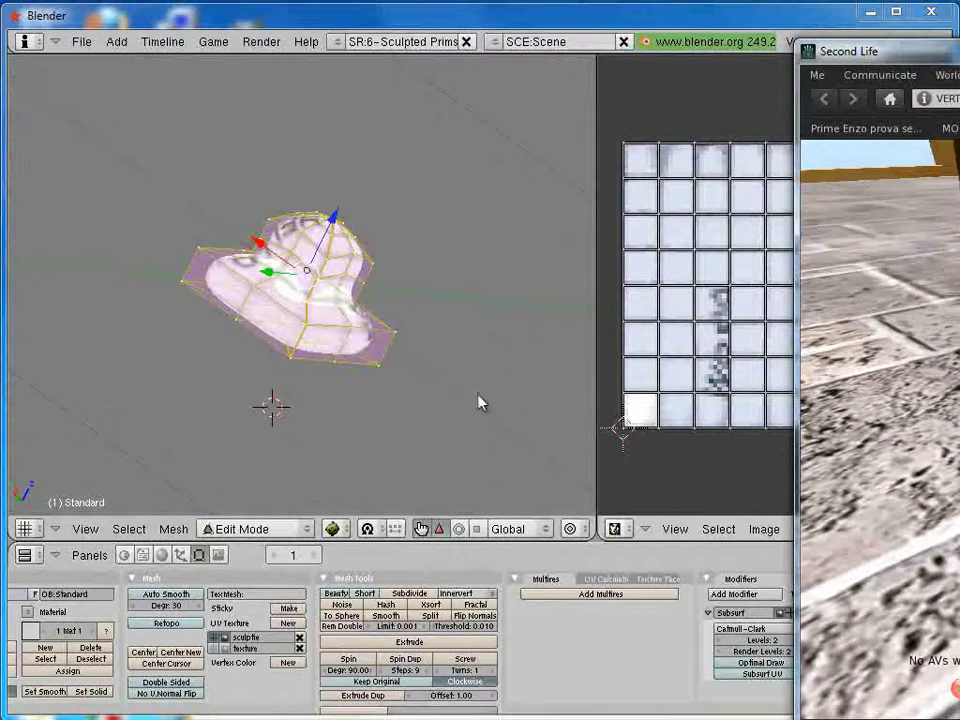
pyautogui.hotkey('alt', 'Tab')
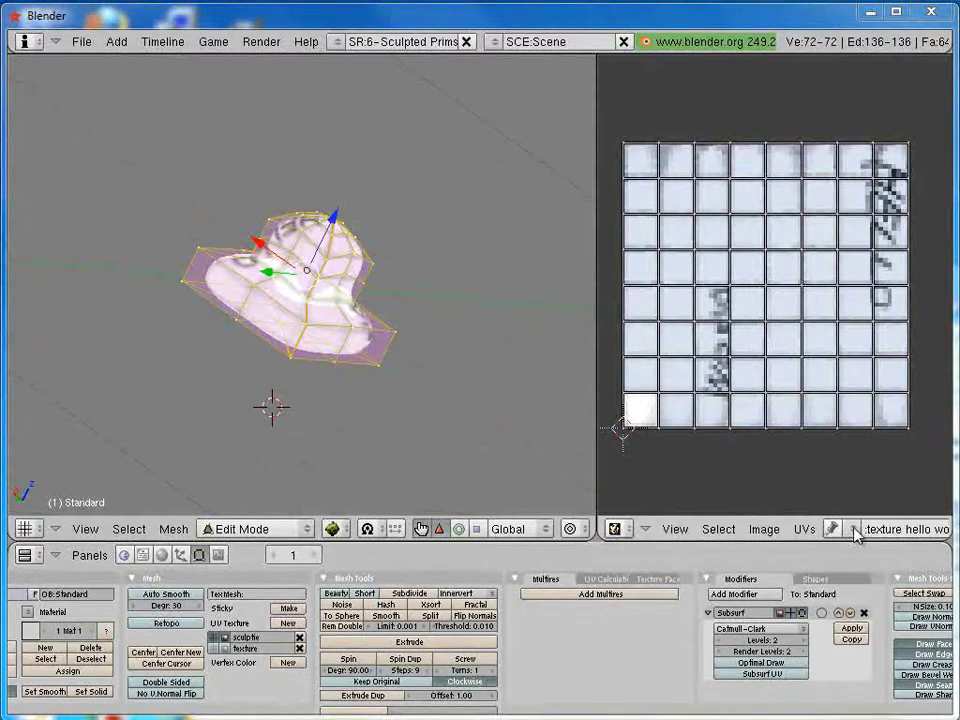
# Step: Switch the active UV layer to texture and then back to sculptie
pyautogui.click(256, 640)
pyautogui.click(216, 649)
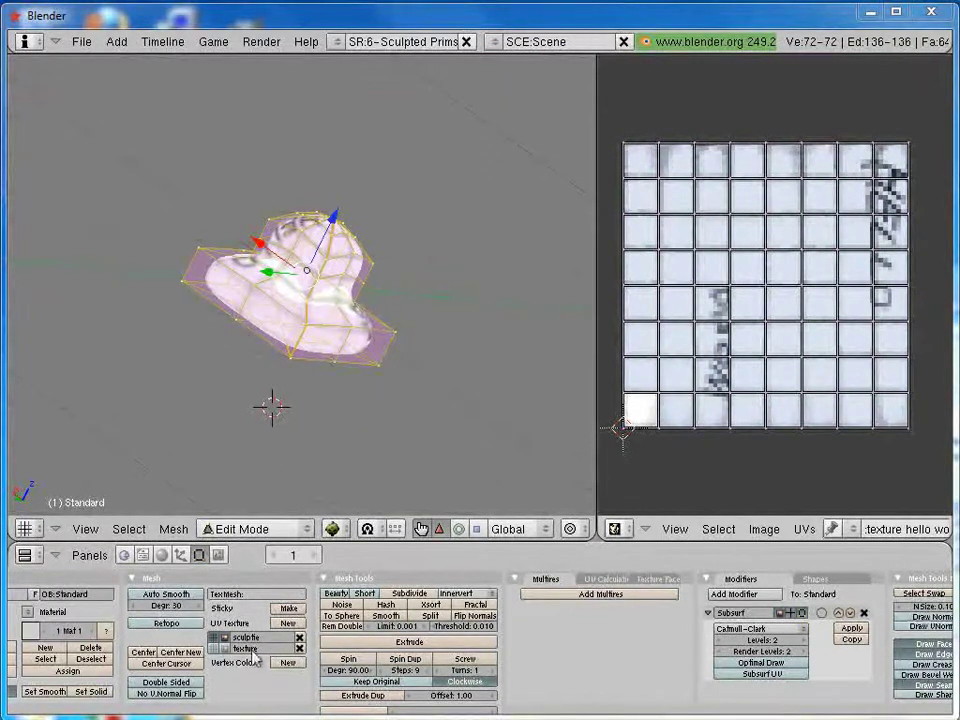
pyautogui.click(255, 640)
# Step: Review the image texture in the Texture buttons, then switch to the Material buttons
pyautogui.click(161, 555)
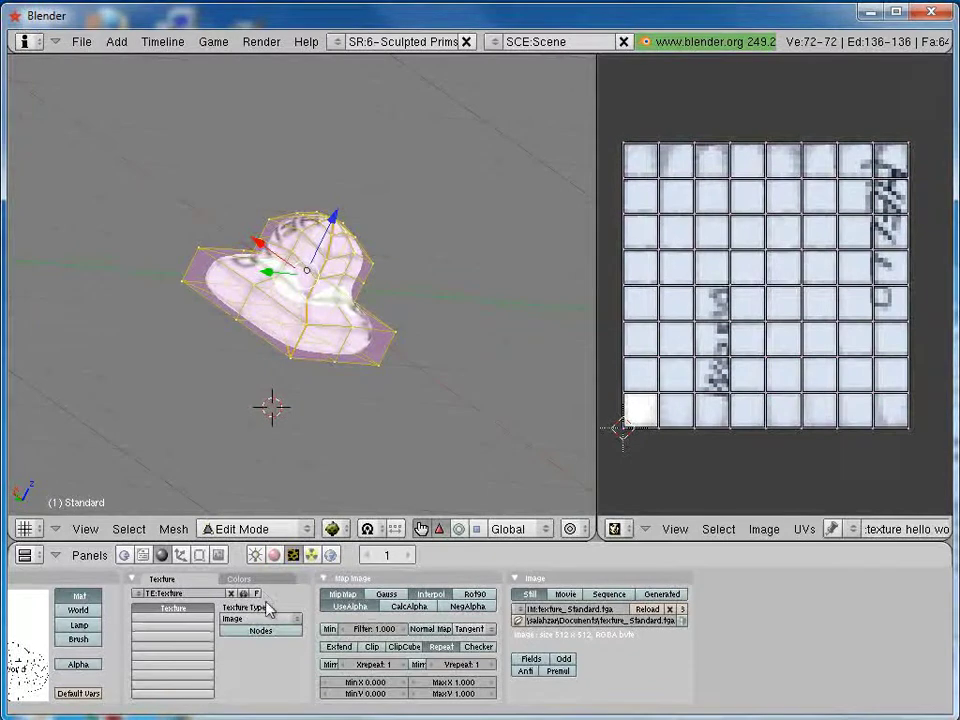
pyautogui.click(273, 556)
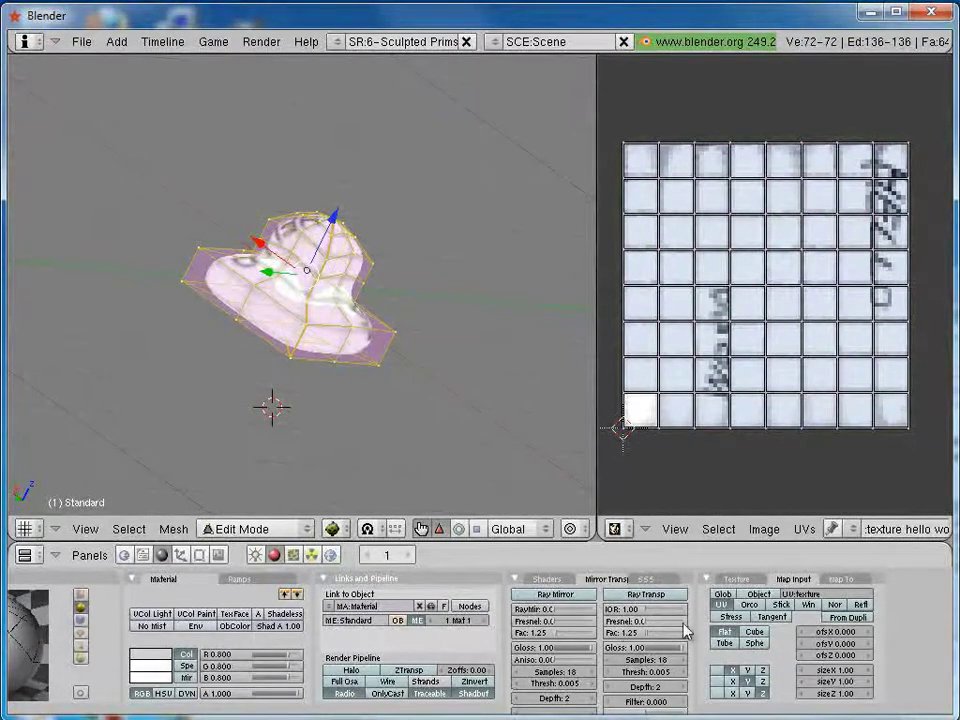
# Step: Re-bake Texture Only onto the sculpted mesh's image, then inspect the baked lettering from the front
pyautogui.click(262, 44)
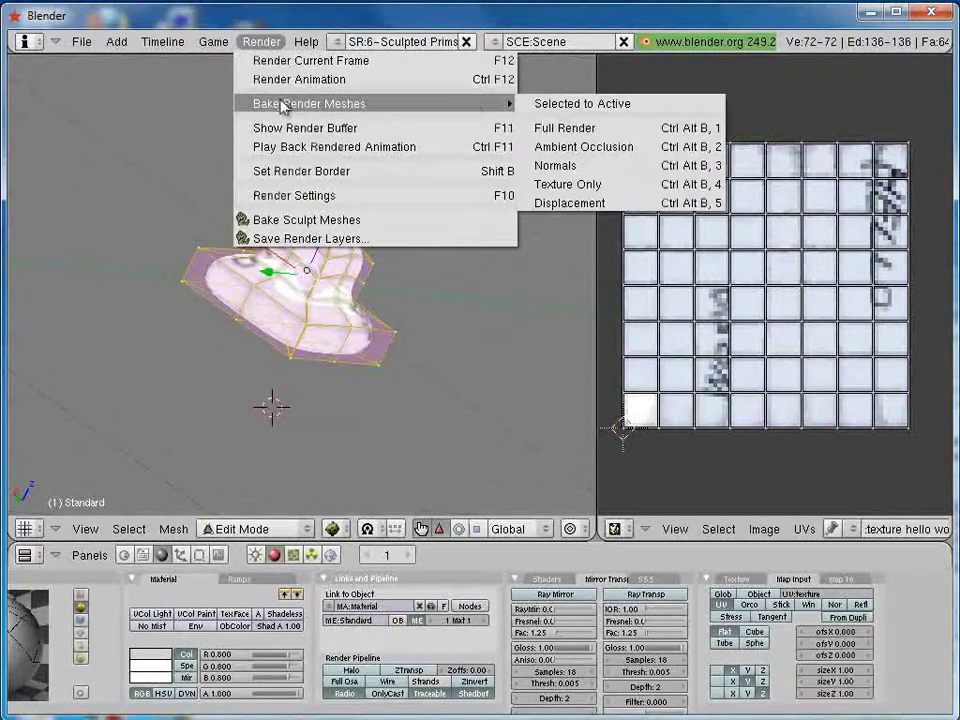
pyautogui.moveTo(310, 103)
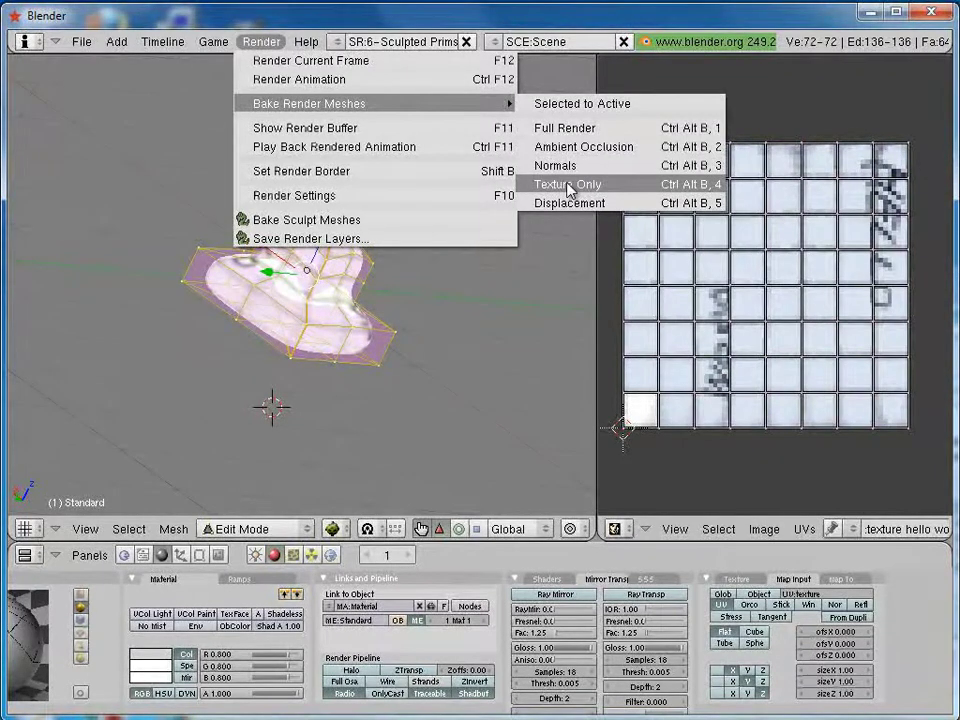
pyautogui.click(569, 187)
pyautogui.click(568, 190)
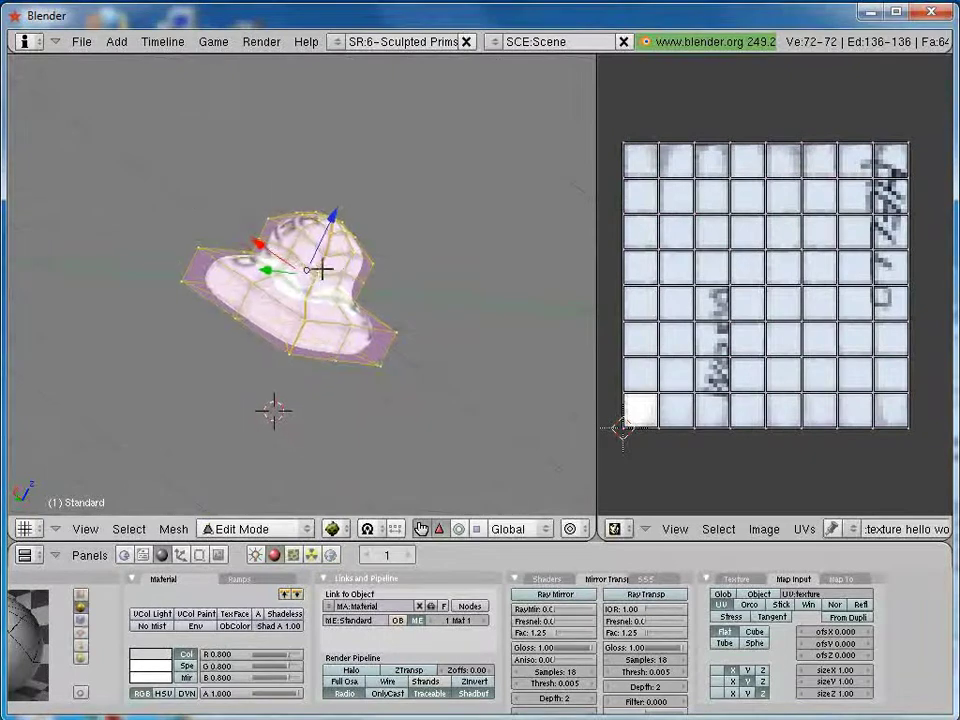
pyautogui.moveTo(320, 268); pyautogui.dragTo(309, 295, button='middle')
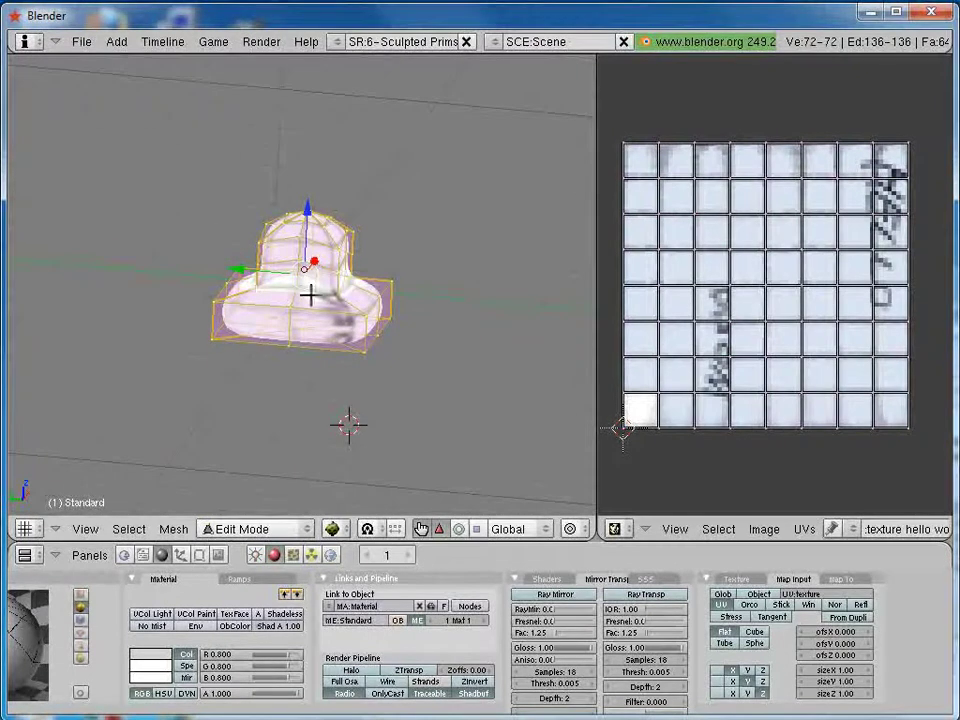
pyautogui.moveTo(309, 295); pyautogui.dragTo(310, 295, button='middle')
pyautogui.moveTo(309, 295); pyautogui.dragTo(310, 295, button='middle')
pyautogui.moveTo(309, 295); pyautogui.dragTo(310, 295, button='middle')
pyautogui.moveTo(309, 295); pyautogui.dragTo(310, 295, button='middle')
pyautogui.moveTo(309, 295); pyautogui.dragTo(310, 295, button='middle')
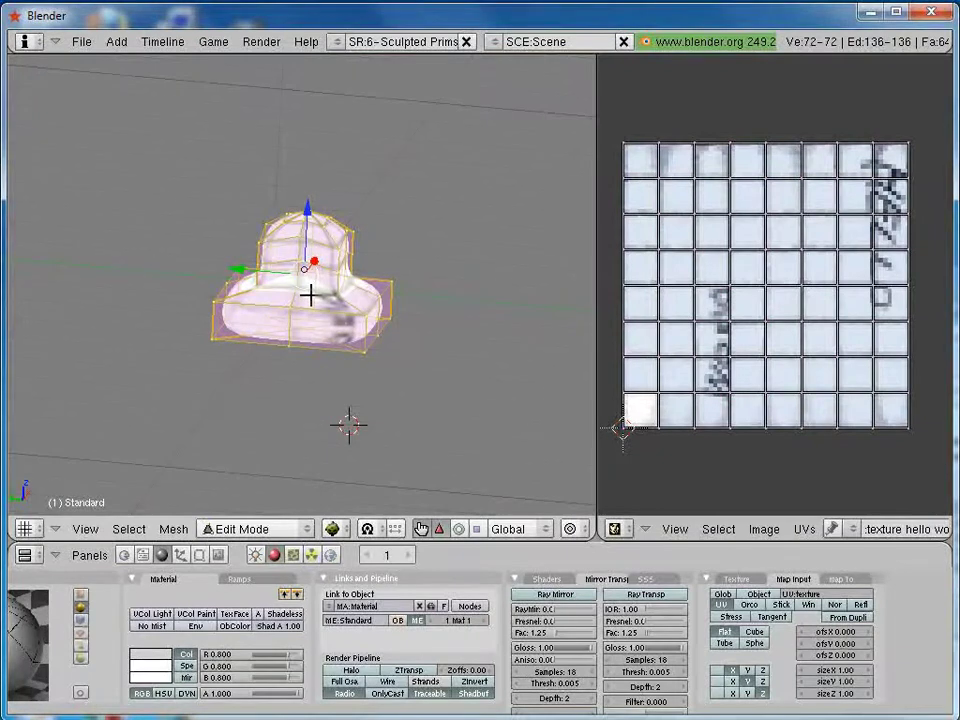